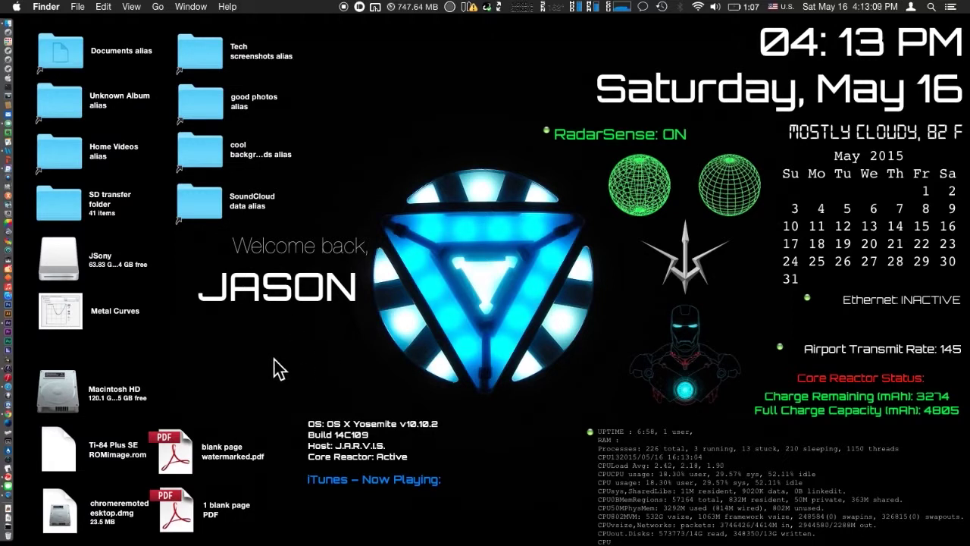
# Bring After Effects to the front from the Dock, showing the empty Untitled Project
pyautogui.click(4, 328)
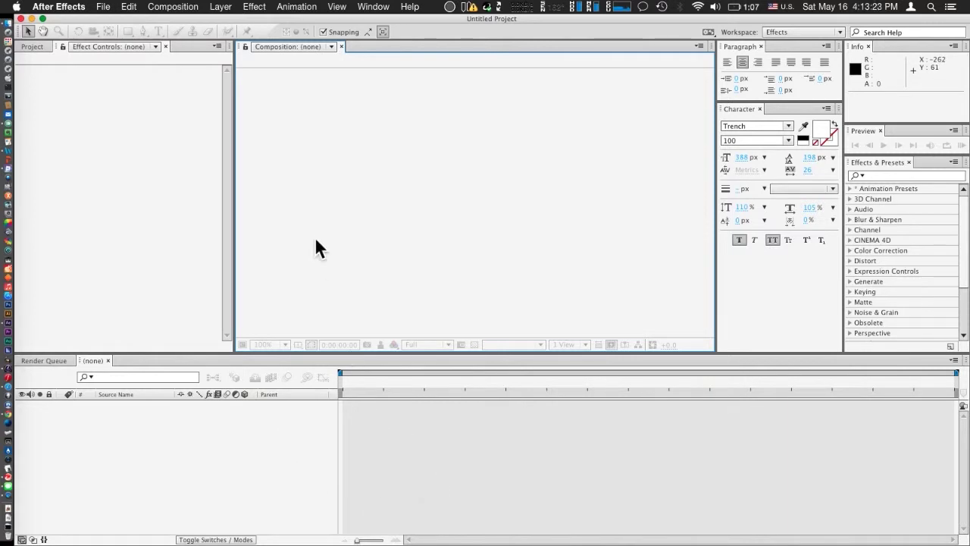
# Create a new 1920×1080, 23.976 fps composition named Metal
pyautogui.press('super+n')
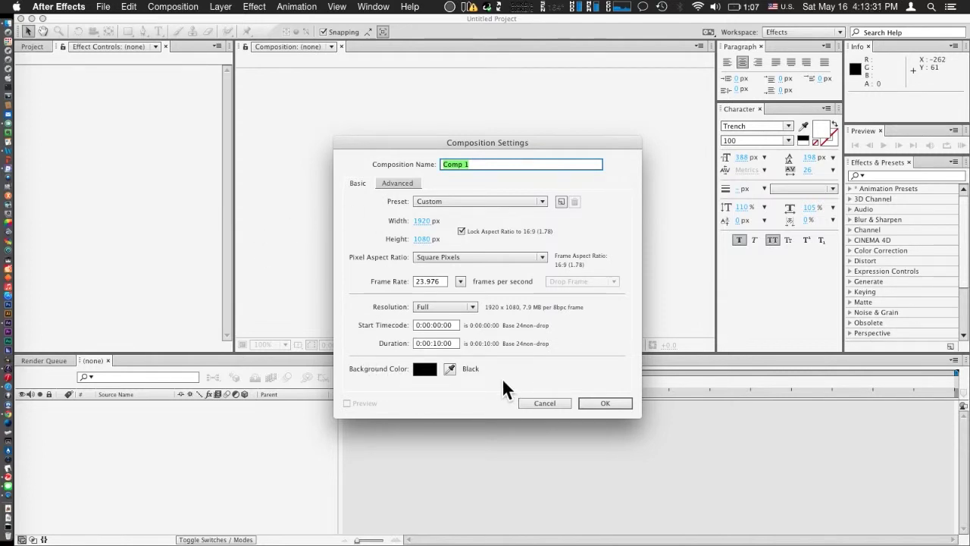
pyautogui.write('Metal')
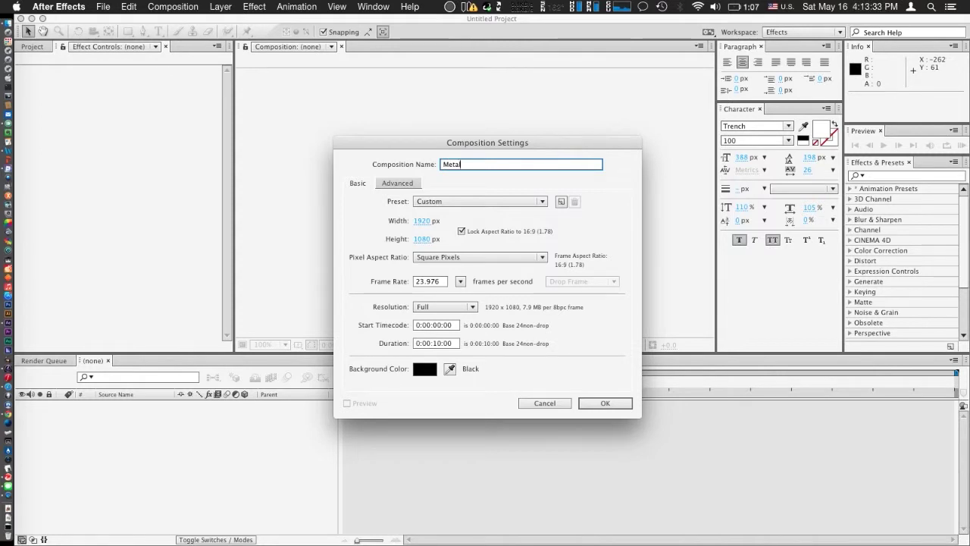
pyautogui.press('Return')
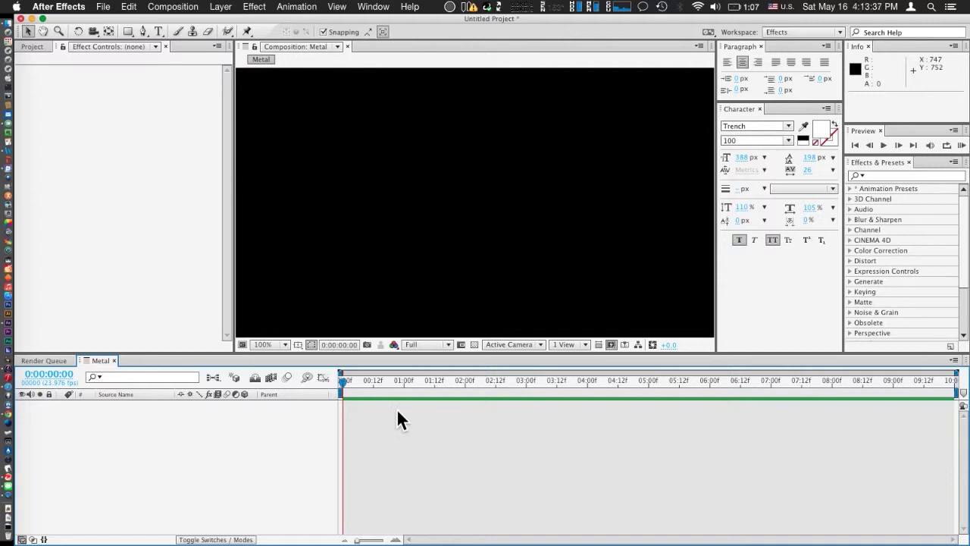
# Zoom the Metal viewer out to 25% and open Solid Settings
pyautogui.scroll(-2, 389, 264)
pyautogui.scroll(-3, 389, 264)
pyautogui.scroll(3, 389, 265)
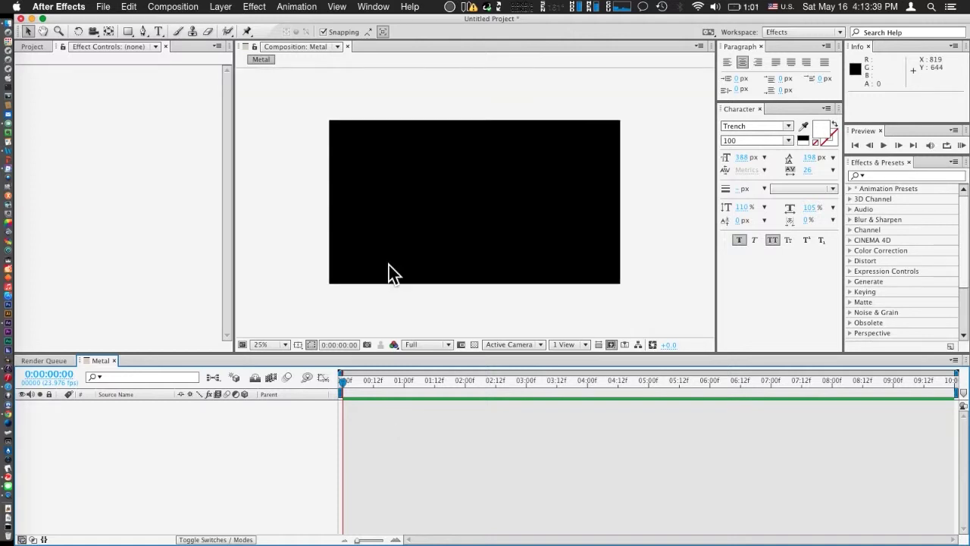
pyautogui.scroll(-1, 388, 264)
pyautogui.click(288, 201)
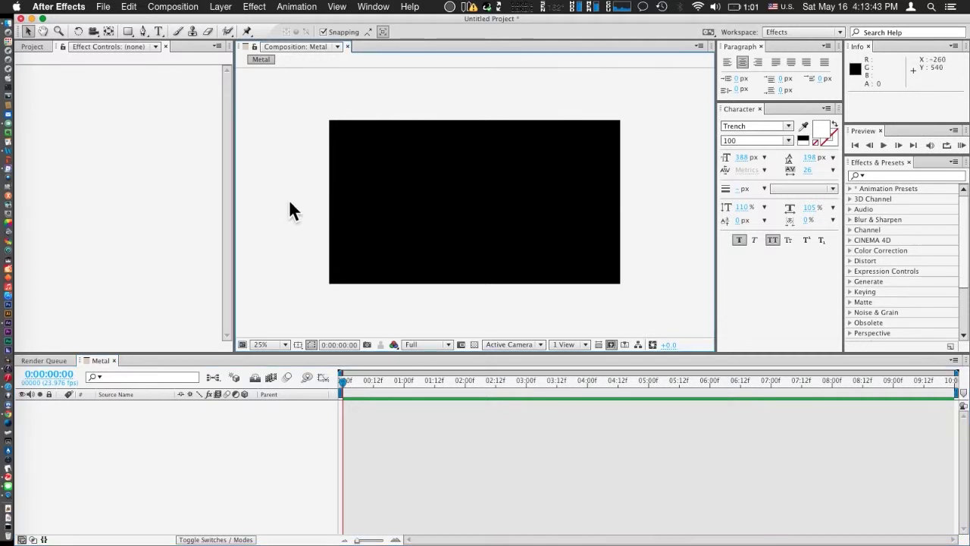
pyautogui.click(430, 438)
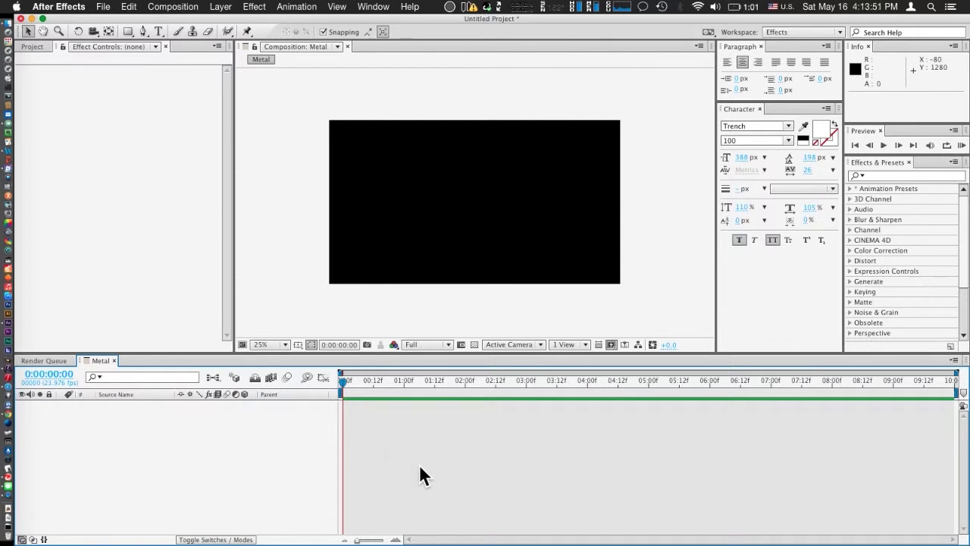
pyautogui.press('super+y')
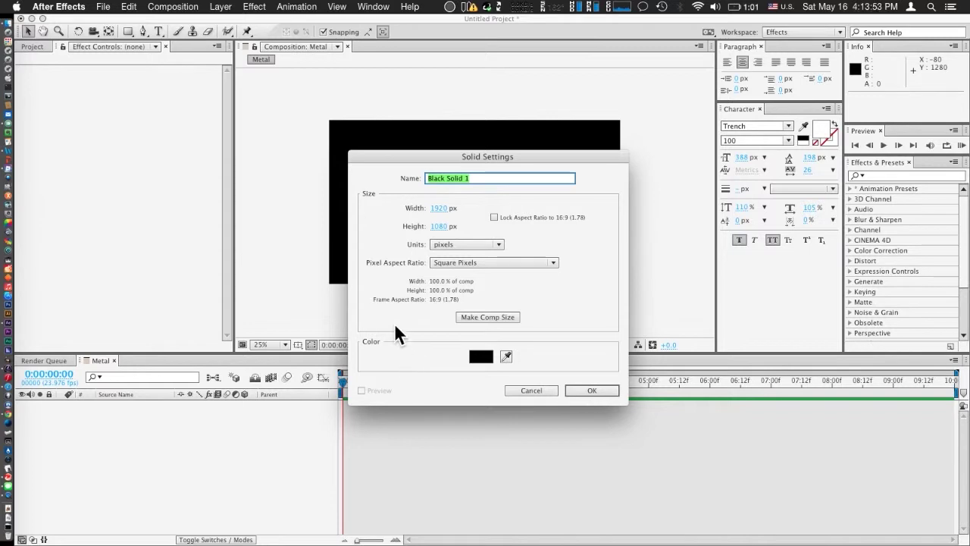
# Add the full-frame black solid Black Solid 1 to Metal, then deselect it
pyautogui.click(594, 391)
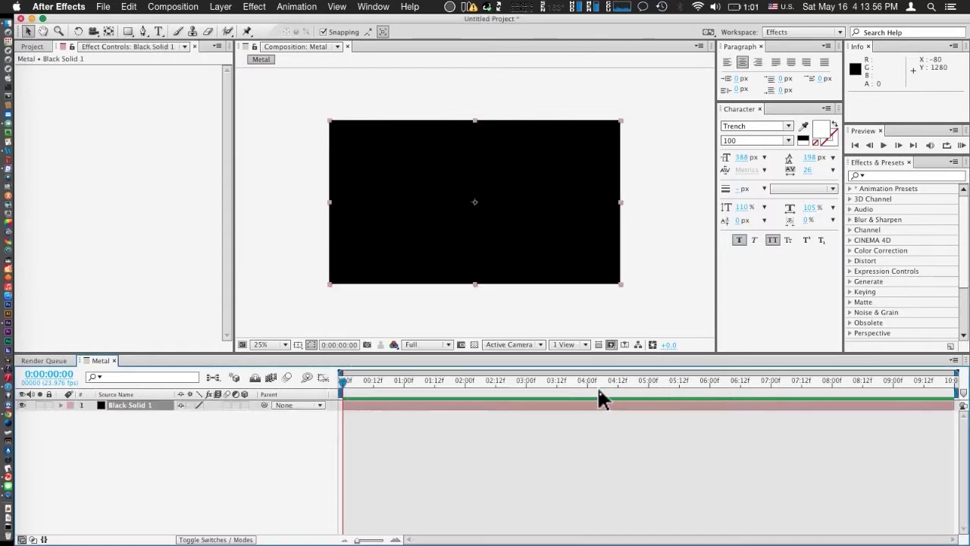
pyautogui.click(438, 497)
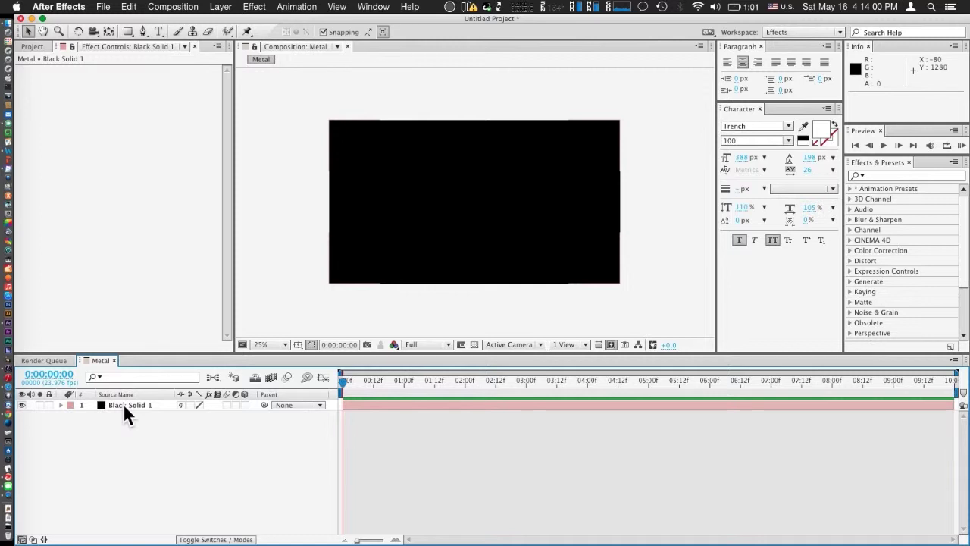
# Draw a rectangle centred over the black solid on Shape Layer 1
pyautogui.click(225, 7)
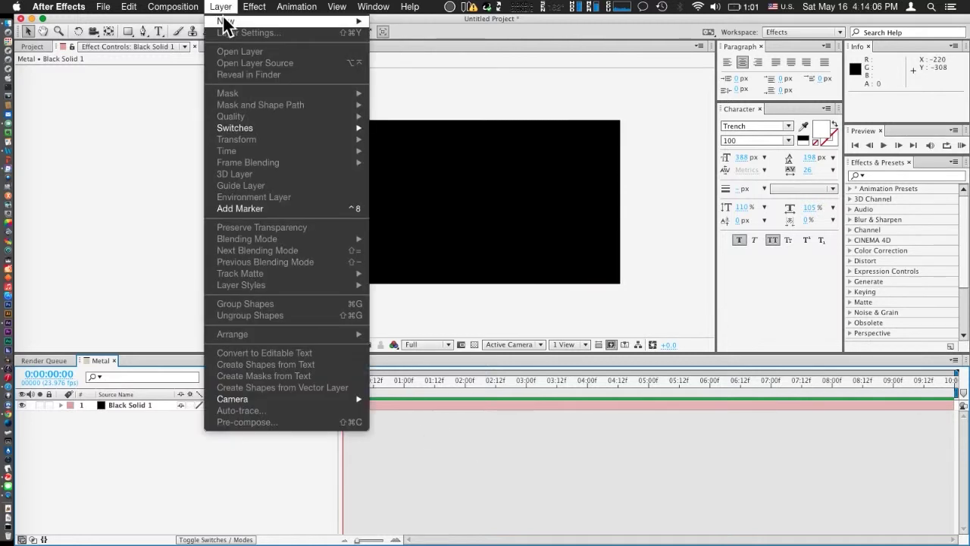
pyautogui.moveTo(275, 23)
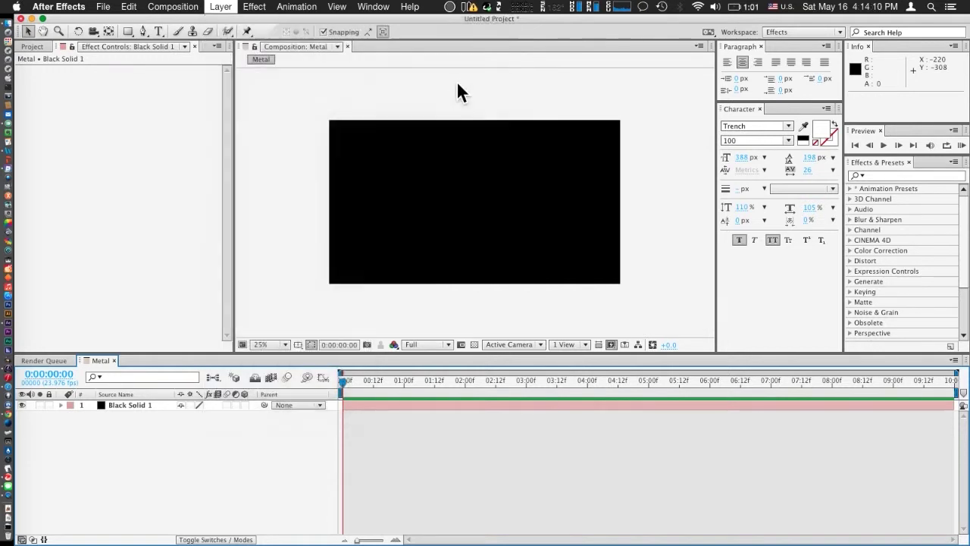
pyautogui.press('q')
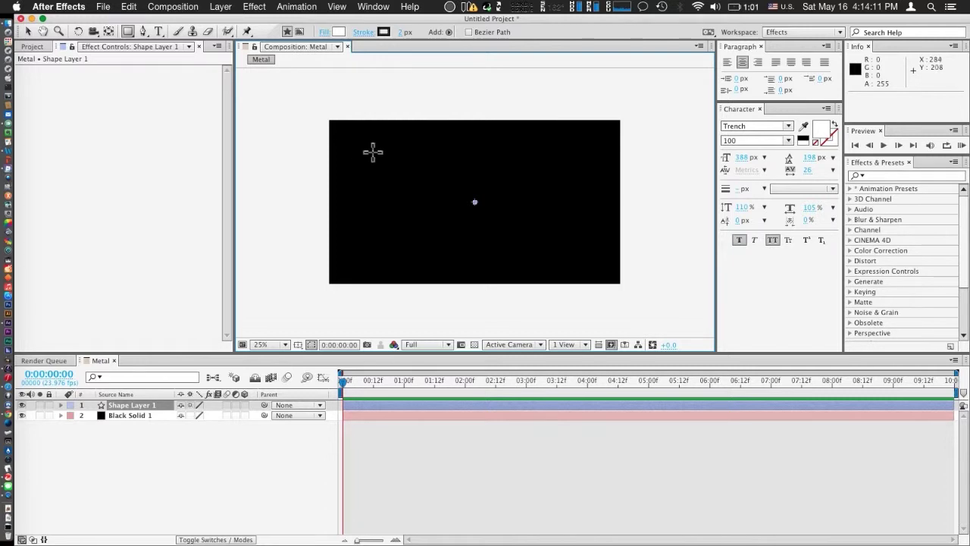
pyautogui.moveTo(394, 157); pyautogui.dragTo(558, 244)
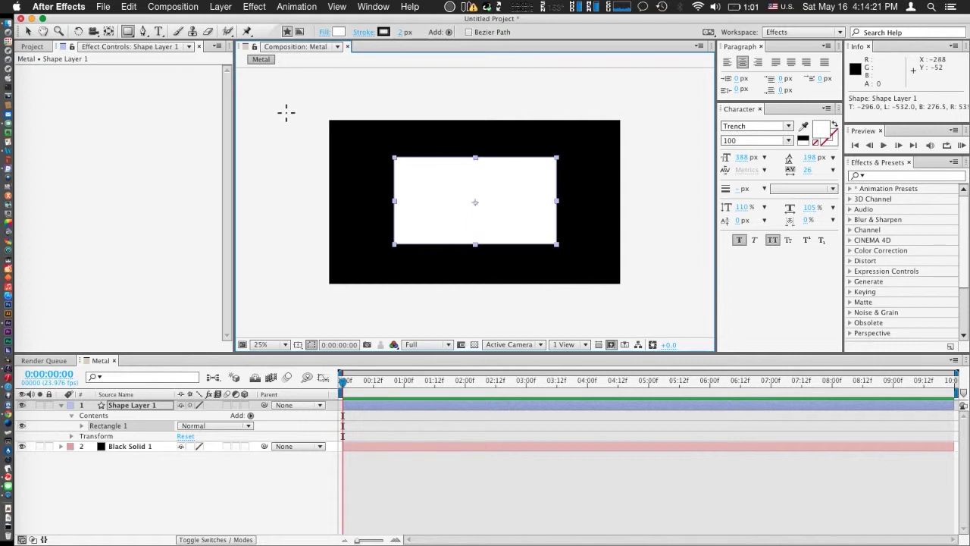
pyautogui.click(27, 31)
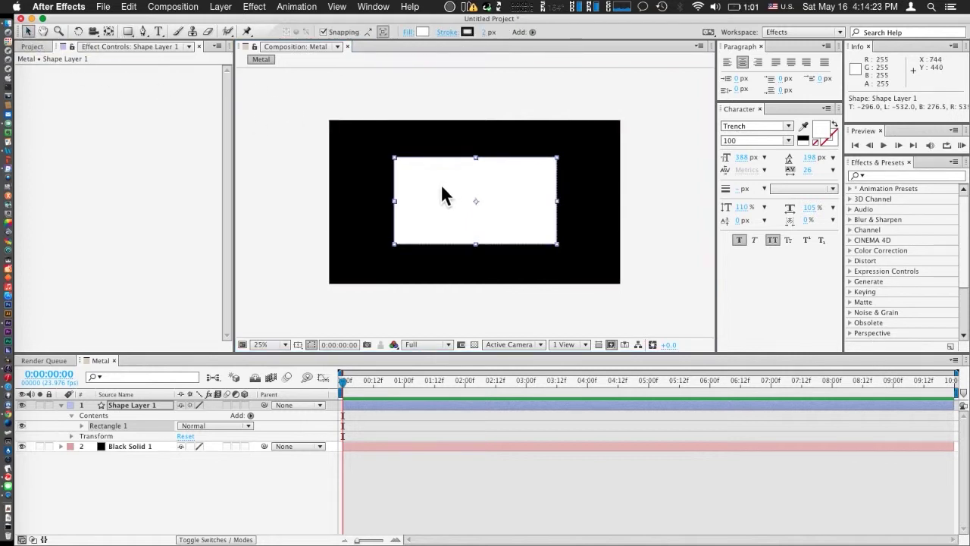
# Keep the rectangle's fill colour white
pyautogui.click(422, 32)
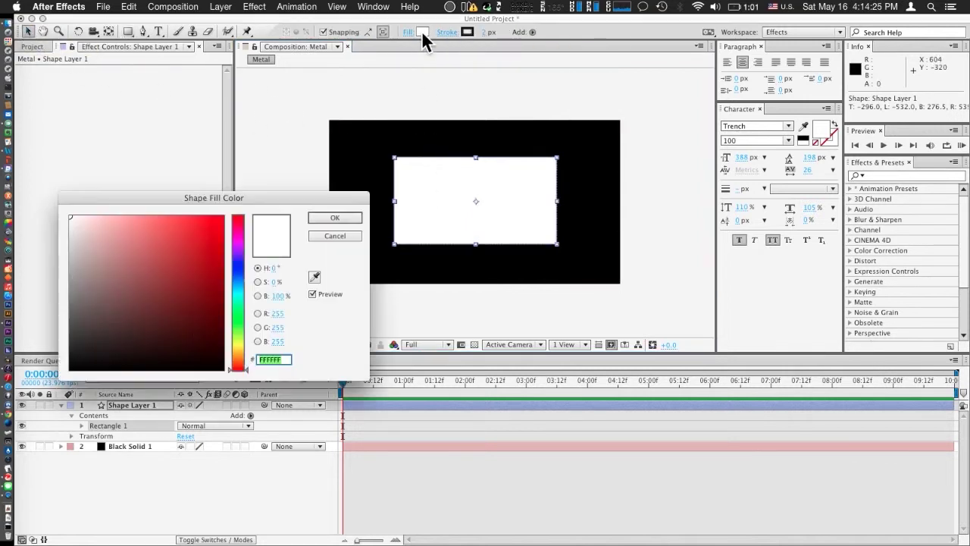
pyautogui.moveTo(279, 194); pyautogui.dragTo(290, 83)
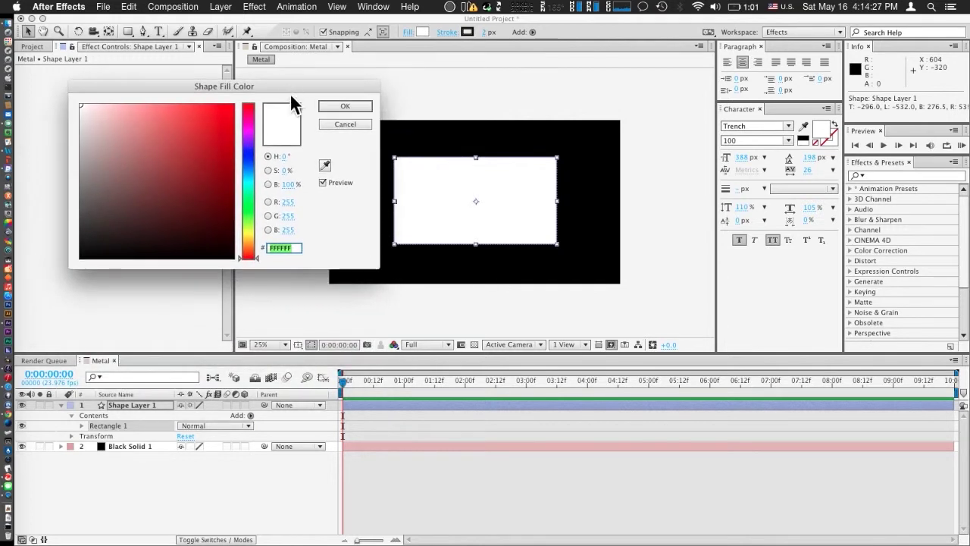
pyautogui.moveTo(123, 130); pyautogui.dragTo(30, 67)
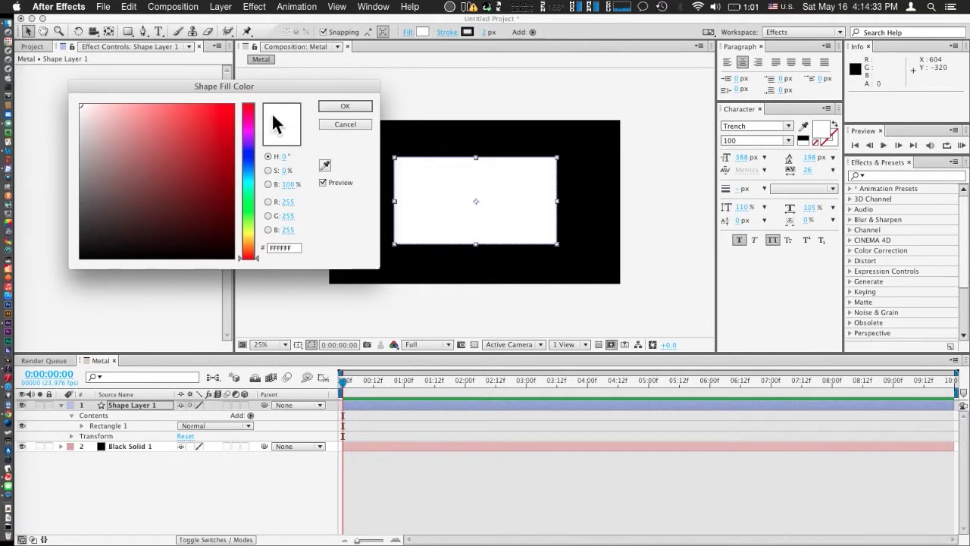
pyautogui.click(355, 106)
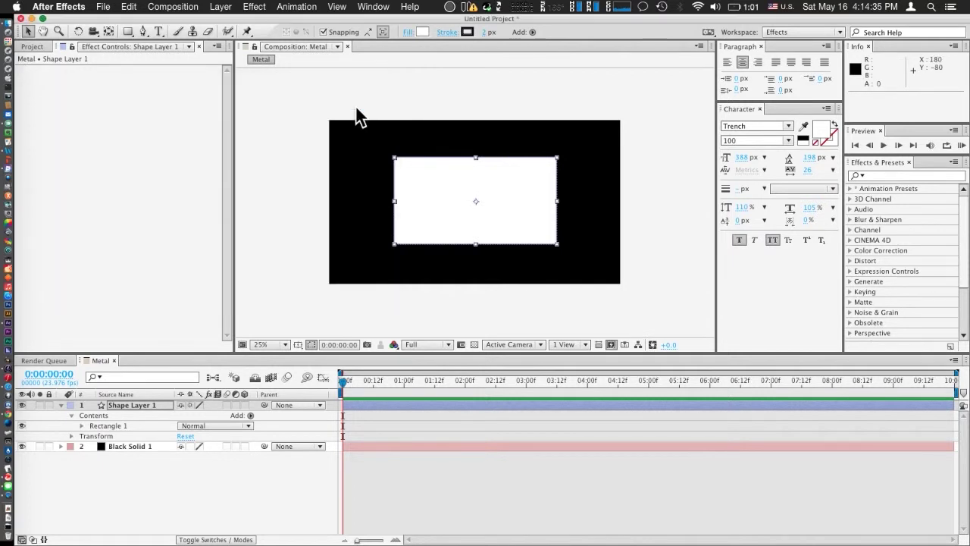
# Duplicate Shape Layer 1 and apply the Tint effect to the copy, Shape Layer 2
pyautogui.click(284, 212)
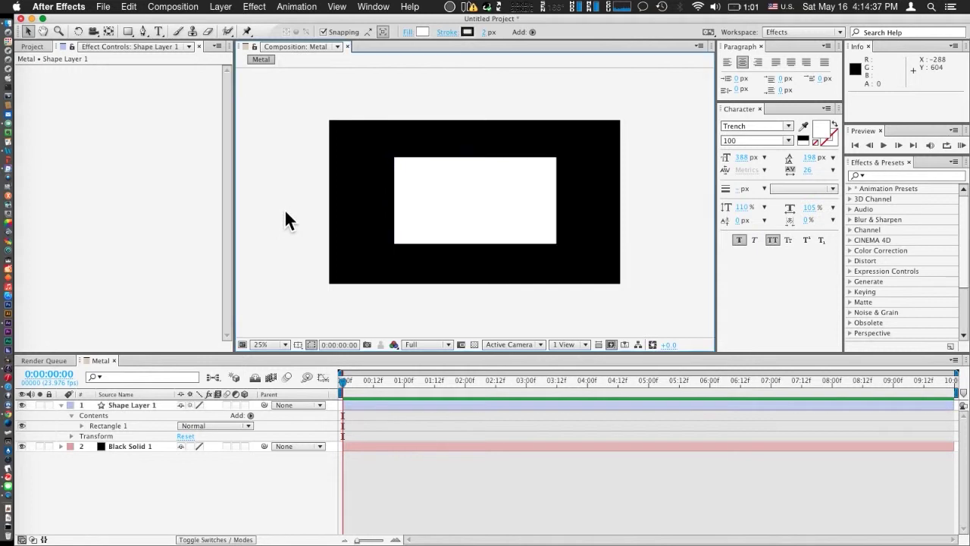
pyautogui.click(150, 404)
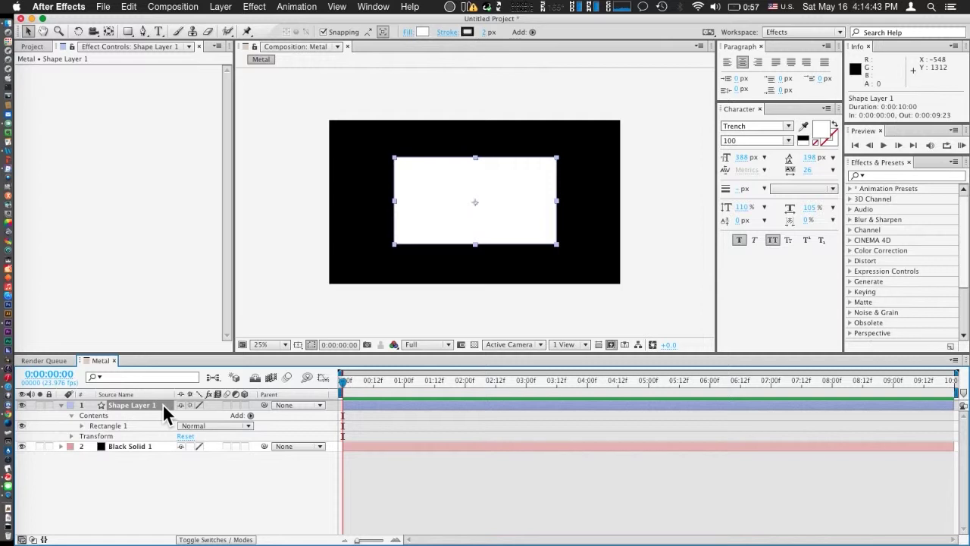
pyautogui.press('super+d')
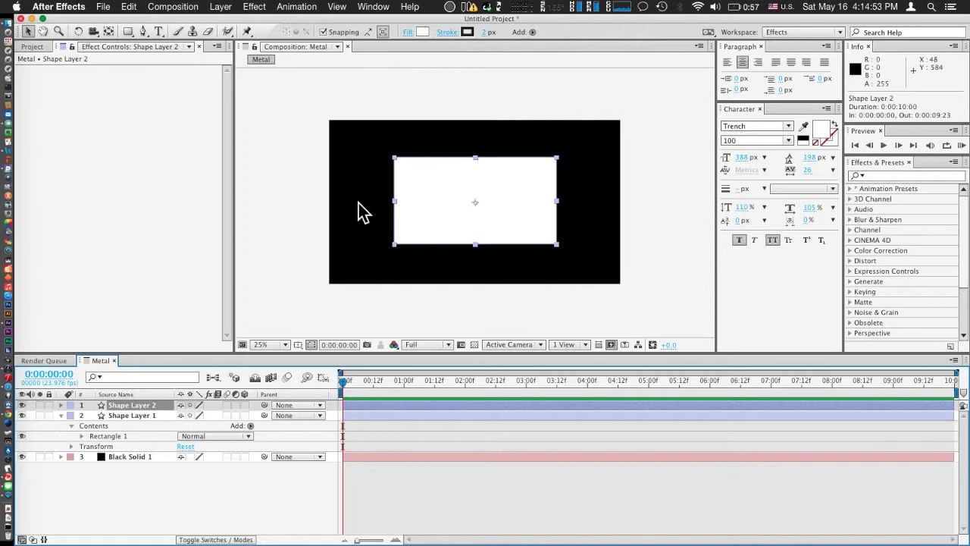
pyautogui.click(896, 175)
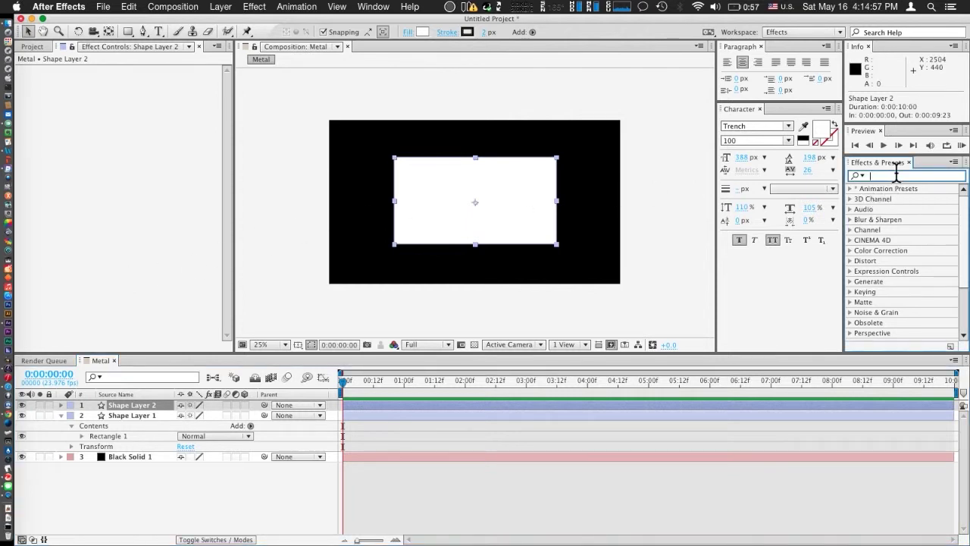
pyautogui.write('tint')
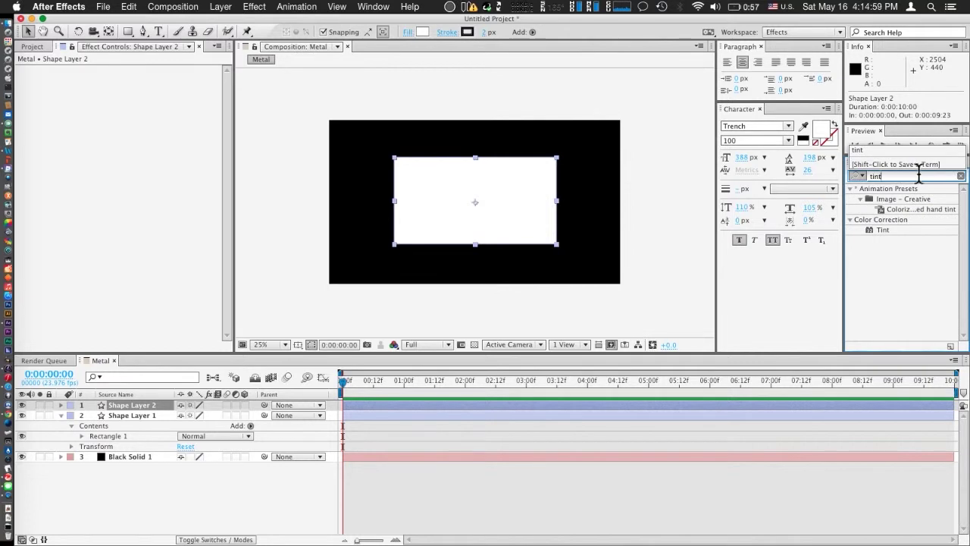
pyautogui.press('Return')
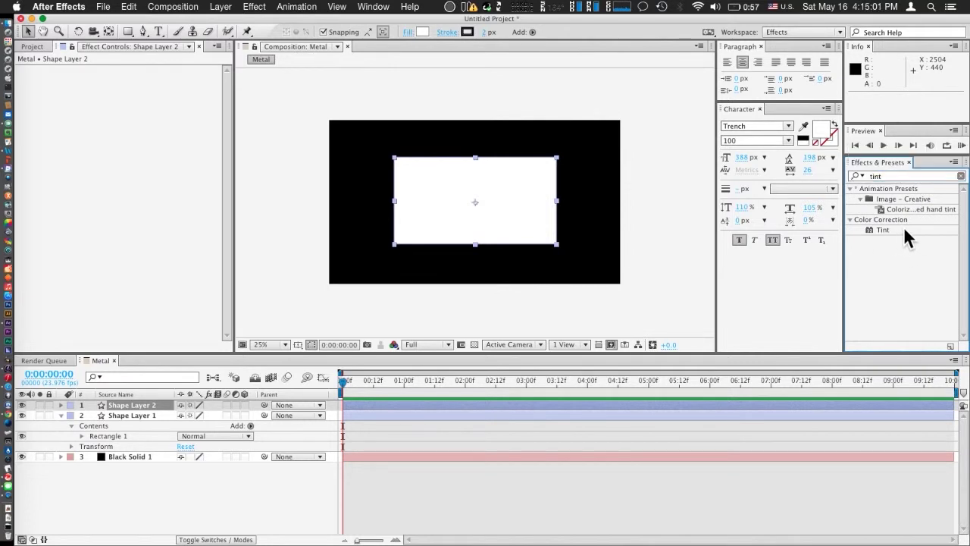
pyautogui.moveTo(882, 229); pyautogui.dragTo(67, 147)
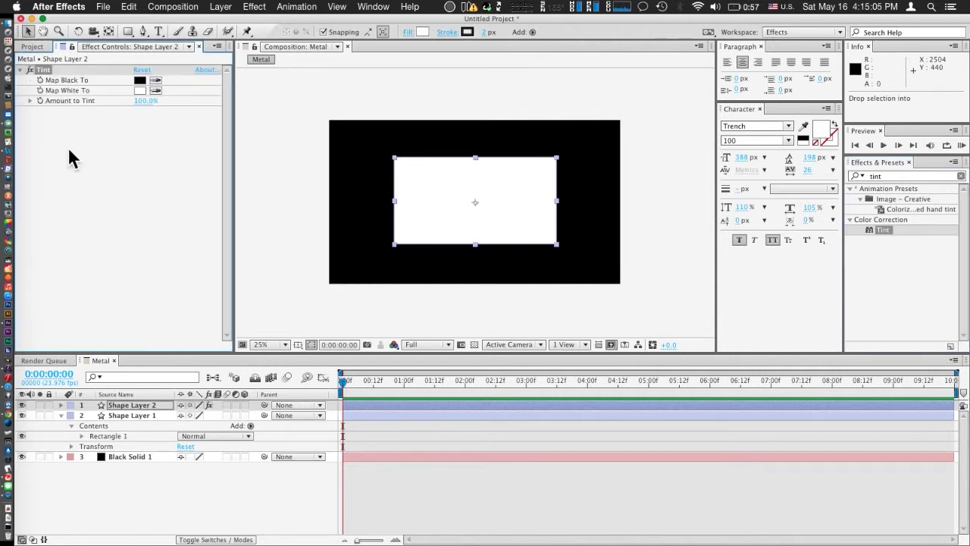
pyautogui.click(85, 159)
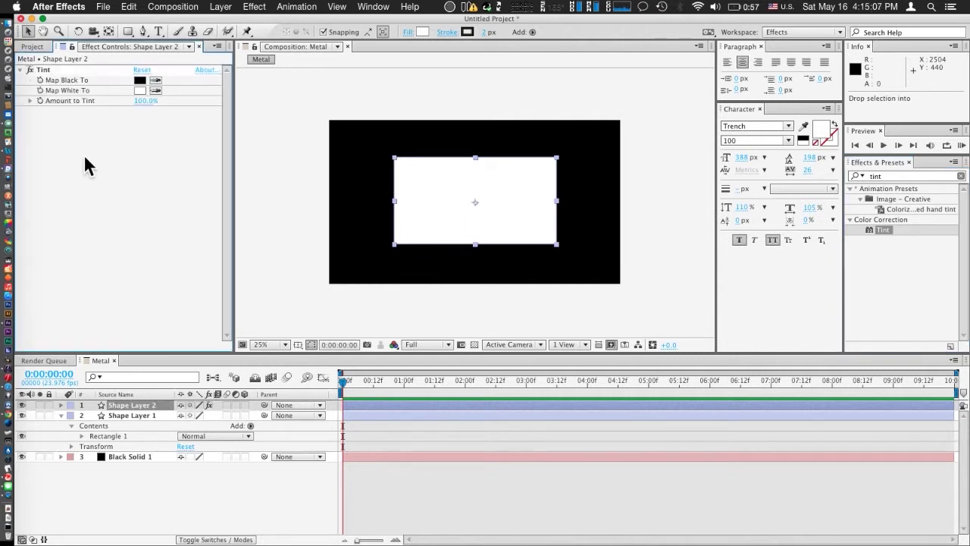
# Set Tint's Map White To colour to black (000000)
pyautogui.click(139, 90)
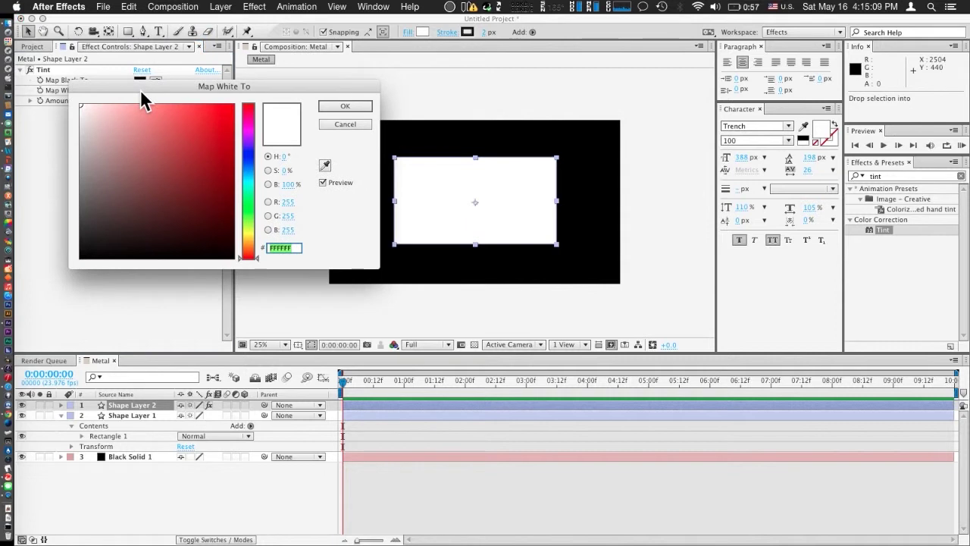
pyautogui.moveTo(141, 164); pyautogui.dragTo(67, 252)
pyautogui.click(346, 106)
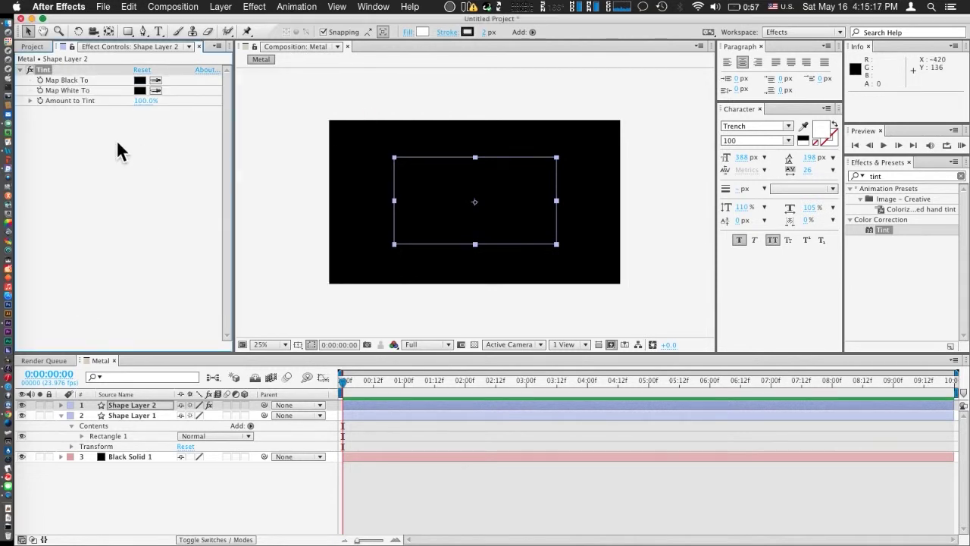
pyautogui.click(117, 141)
# Apply CC Light Sweep to the rectangle on Shape Layer 2
pyautogui.click(877, 176)
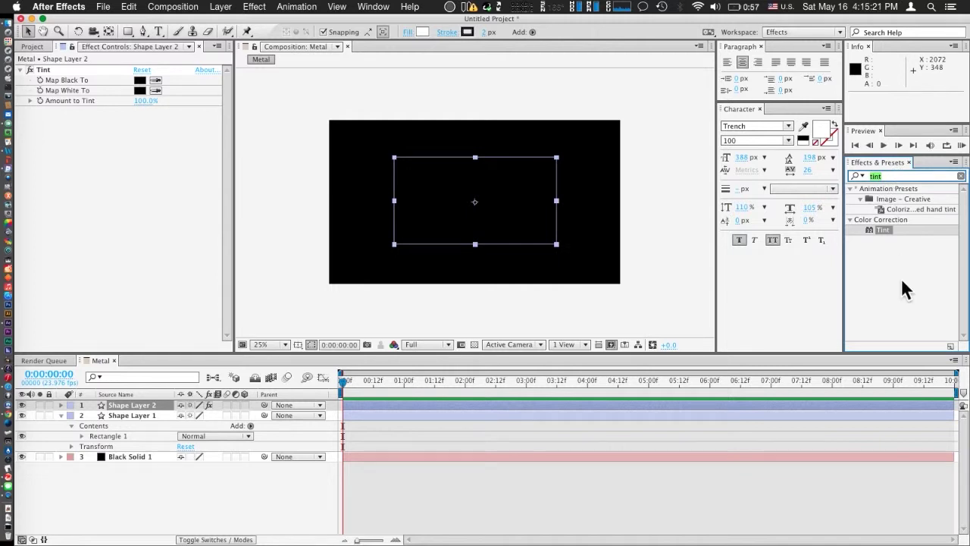
pyautogui.write('cc light')
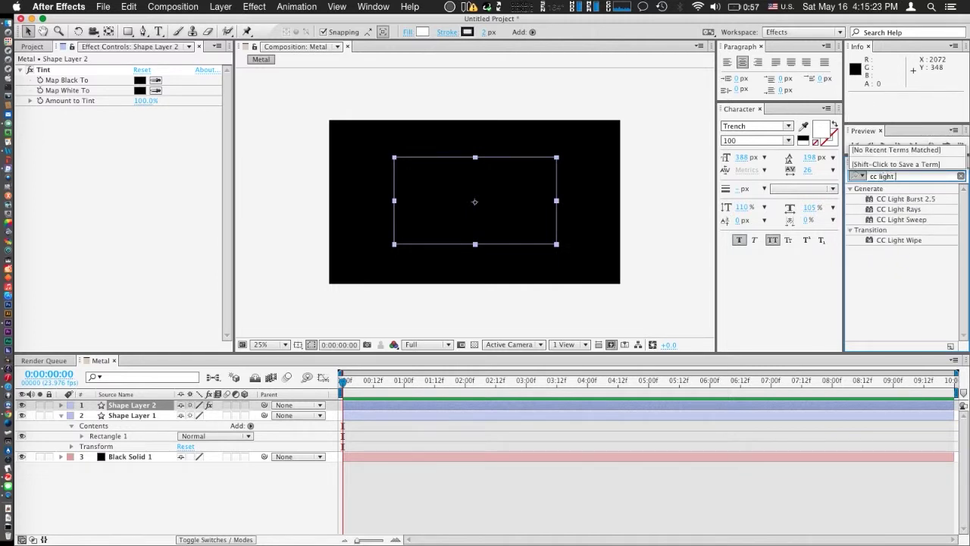
pyautogui.write(' s')
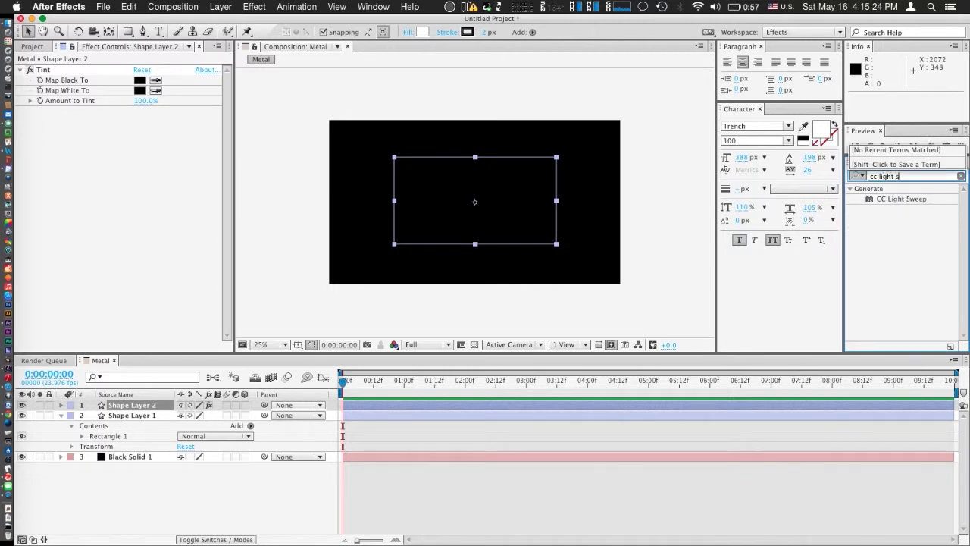
pyautogui.click(925, 198)
pyautogui.click(919, 199)
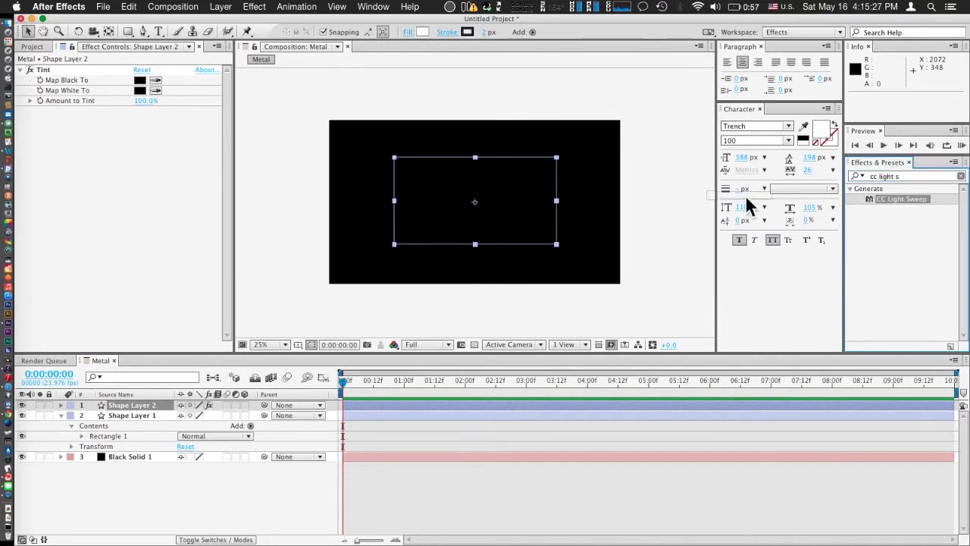
pyautogui.moveTo(745, 195); pyautogui.dragTo(84, 149)
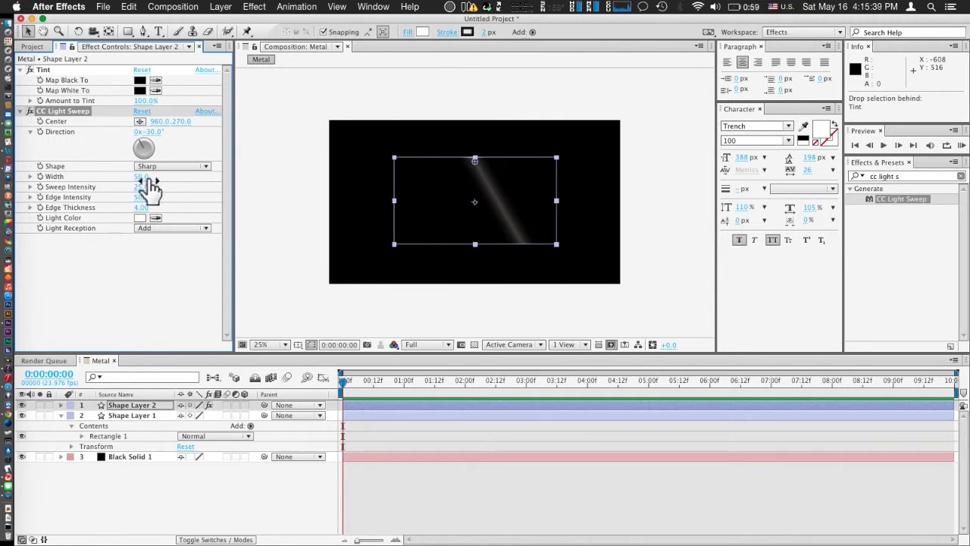
# Set the light sweep to width 643, intensity 90 and direction −54°
pyautogui.moveTo(141, 176); pyautogui.dragTo(487, 160)
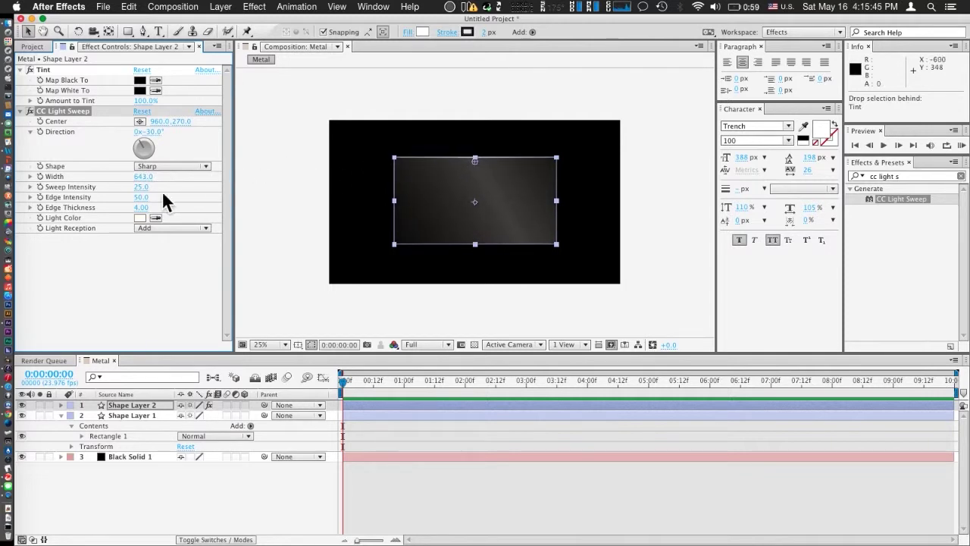
pyautogui.moveTo(141, 186); pyautogui.dragTo(177, 188)
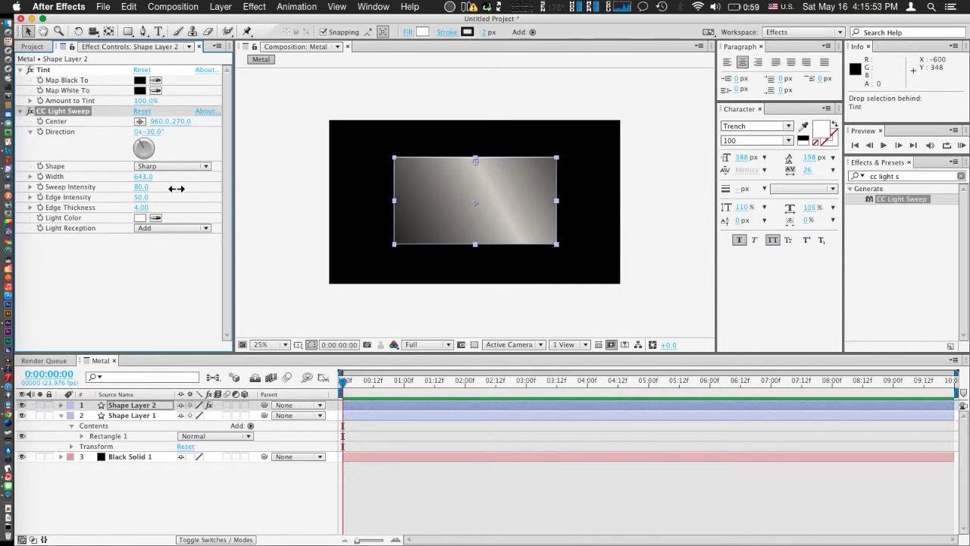
pyautogui.moveTo(150, 149); pyautogui.dragTo(77, 134)
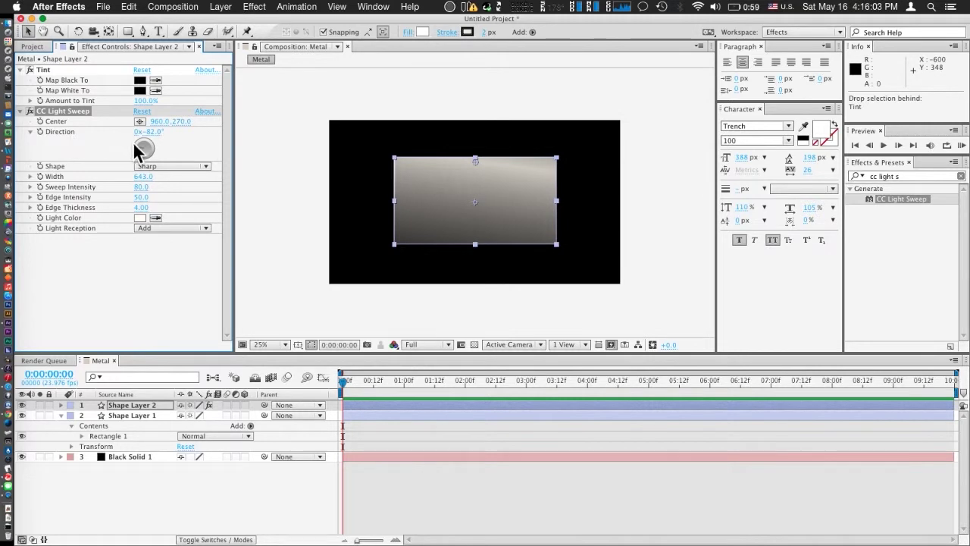
pyautogui.moveTo(134, 144); pyautogui.dragTo(123, 132)
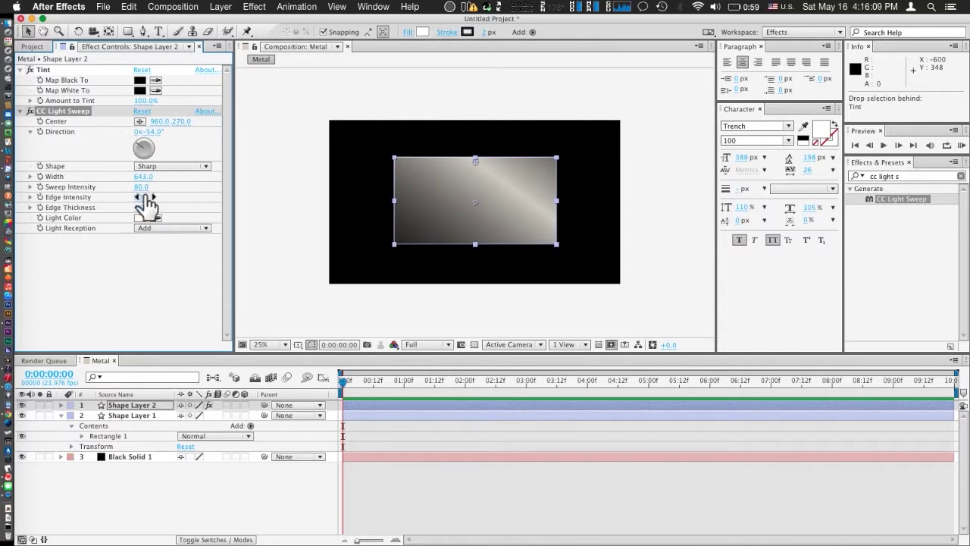
pyautogui.moveTo(139, 186)
pyautogui.mouseDown()
pyautogui.moveTo(149, 186)
pyautogui.moveTo(144, 176)
pyautogui.mouseUp()
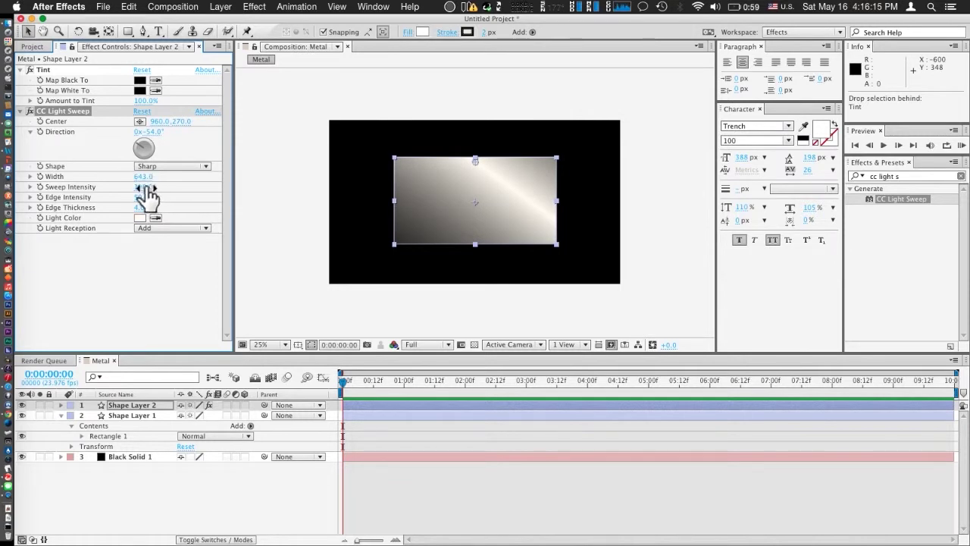
pyautogui.moveTo(148, 189); pyautogui.dragTo(144, 189)
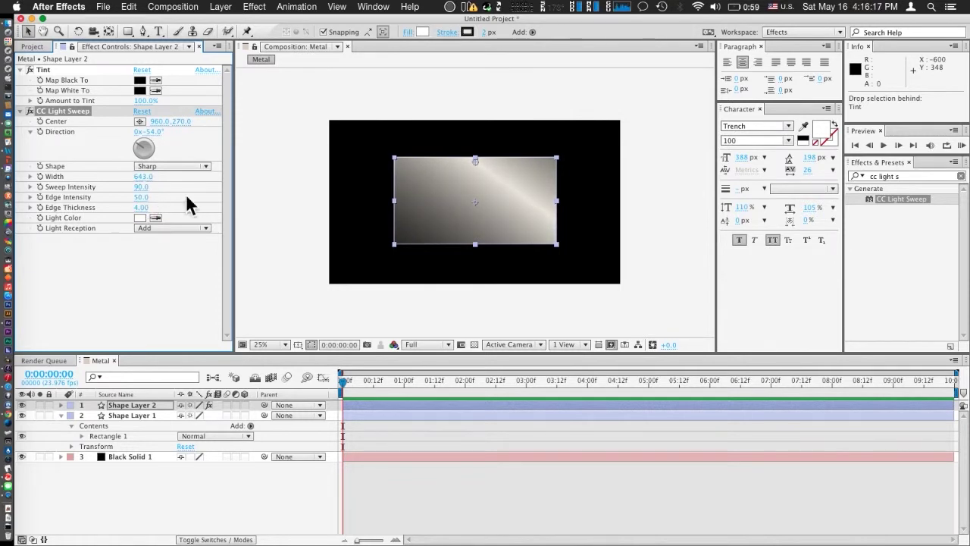
pyautogui.click(187, 193)
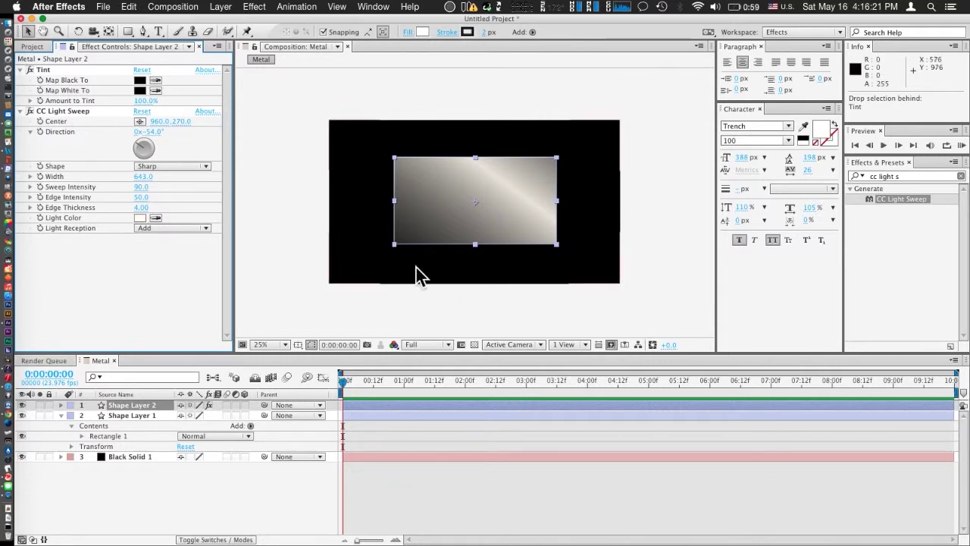
pyautogui.click(255, 287)
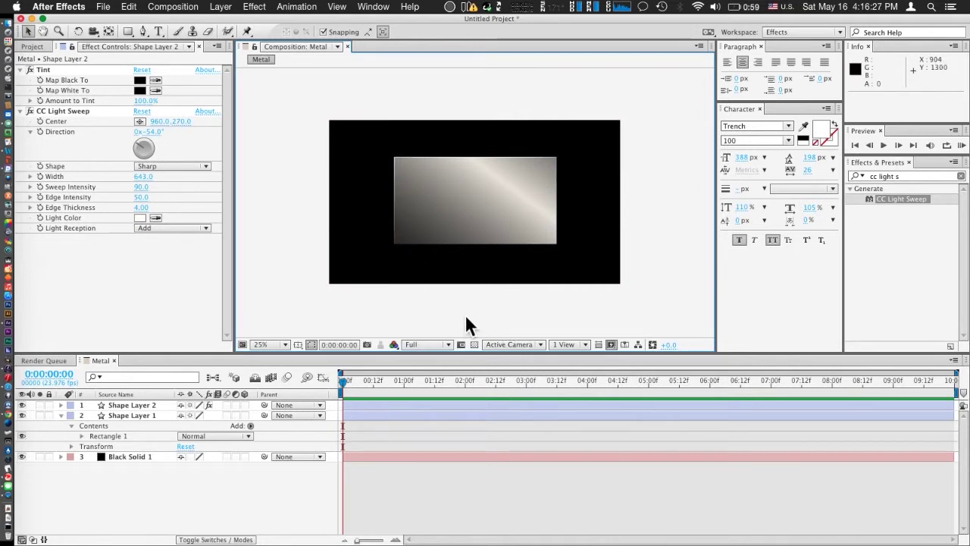
# Add Adjustment Layer 1 above Shape Layer 2
pyautogui.click(130, 407)
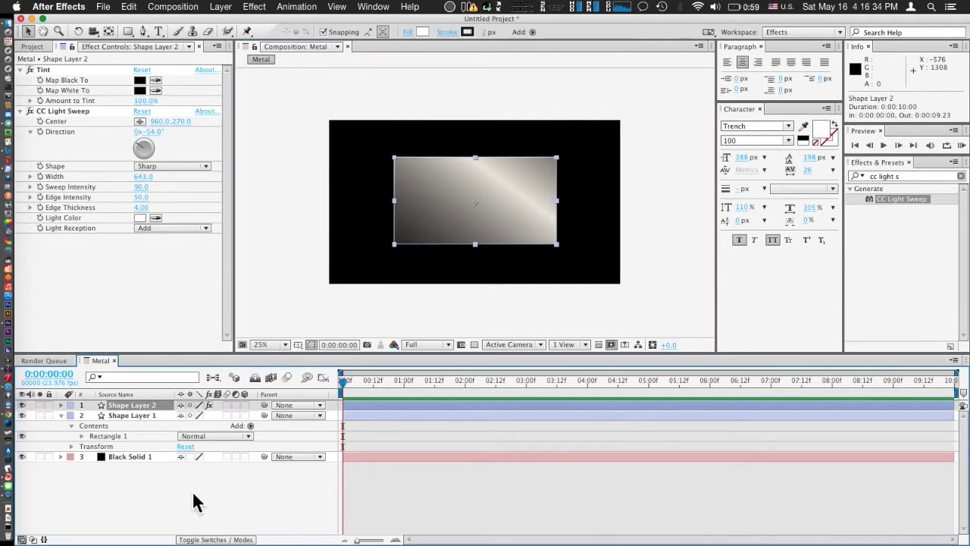
pyautogui.click(220, 7)
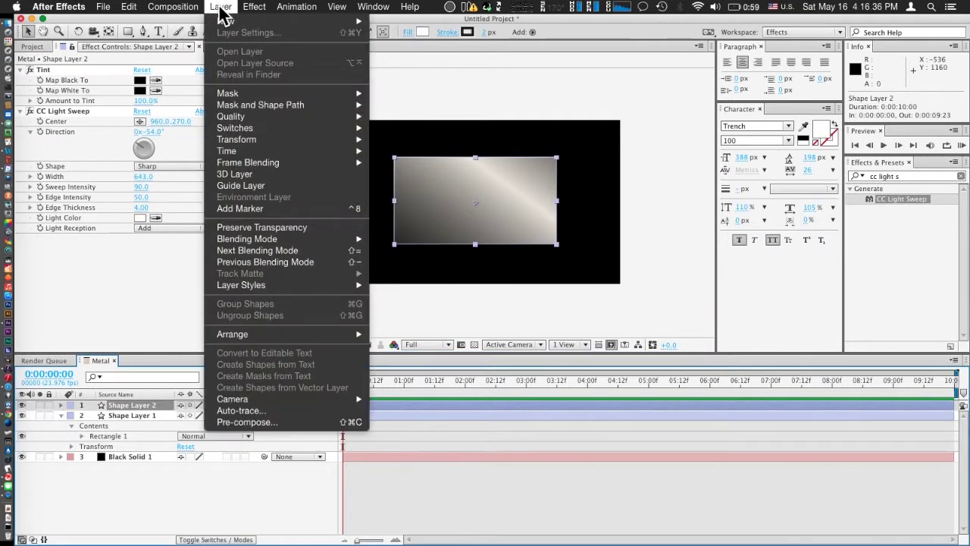
pyautogui.moveTo(254, 23)
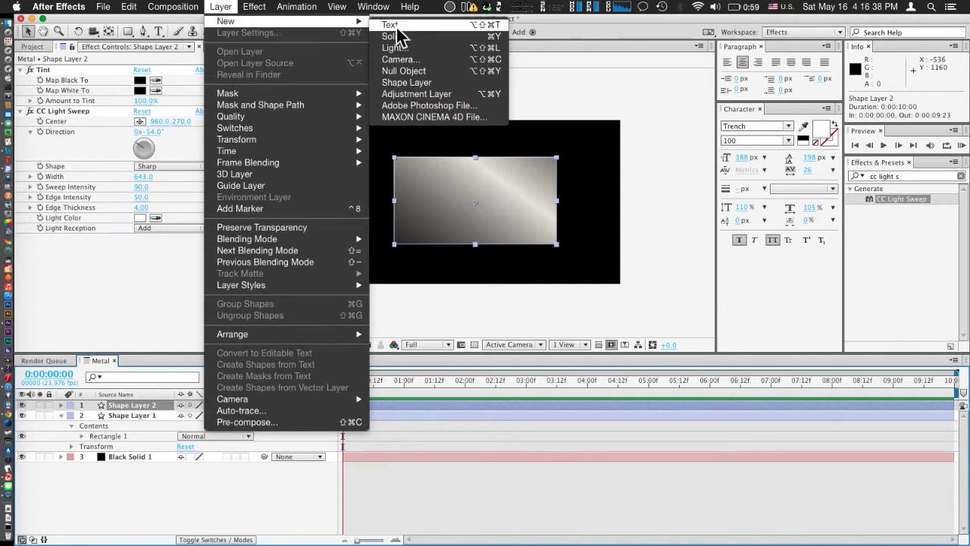
pyautogui.click(461, 96)
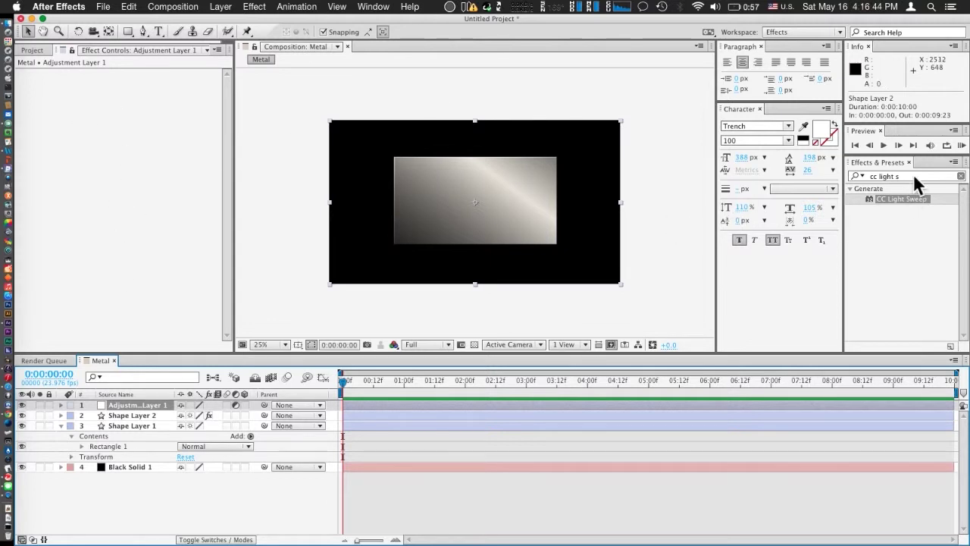
# Apply a default Curves effect to Adjustment Layer 1
pyautogui.click(872, 176)
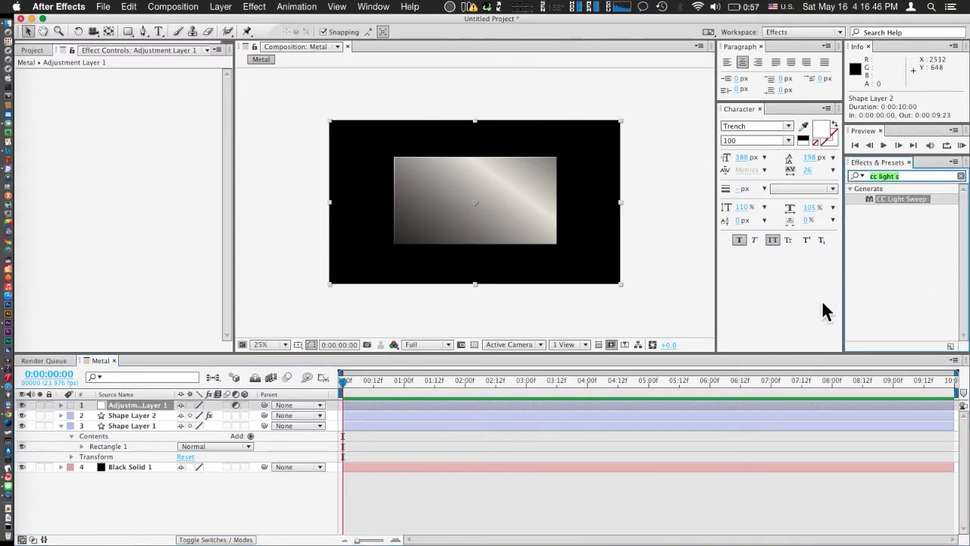
pyautogui.write('curves')
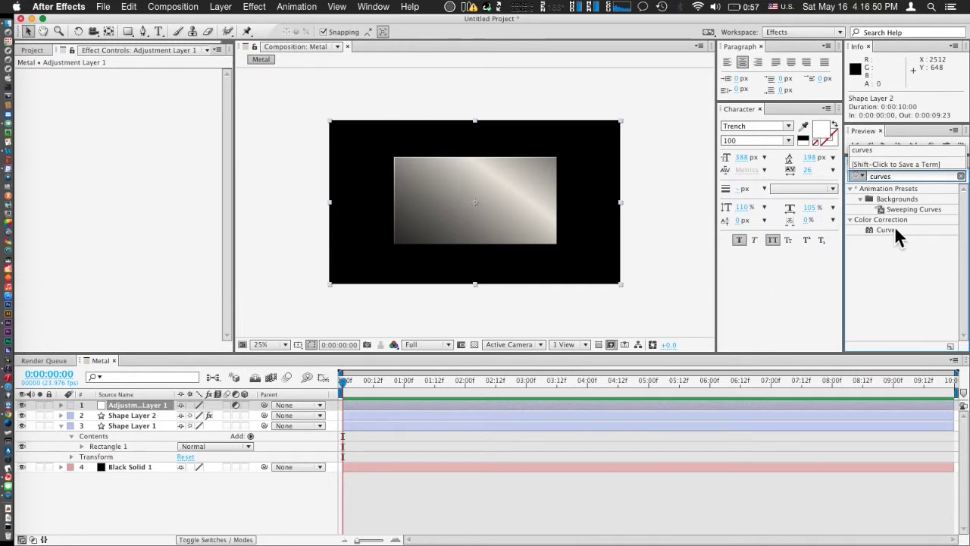
pyautogui.moveTo(894, 227); pyautogui.dragTo(101, 158)
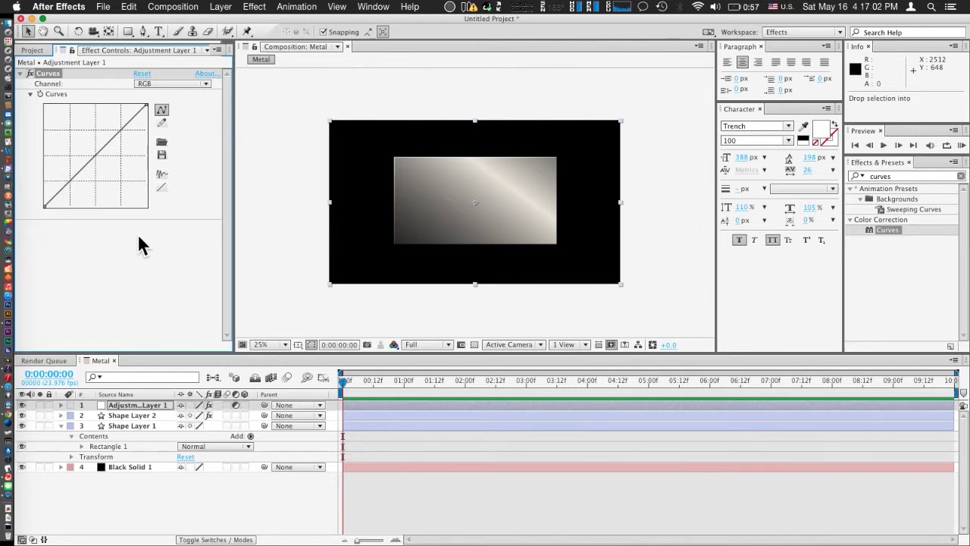
# Open the Metal Curves reference in Preview, snapped to the right half beside After Effects
pyautogui.press('F11')
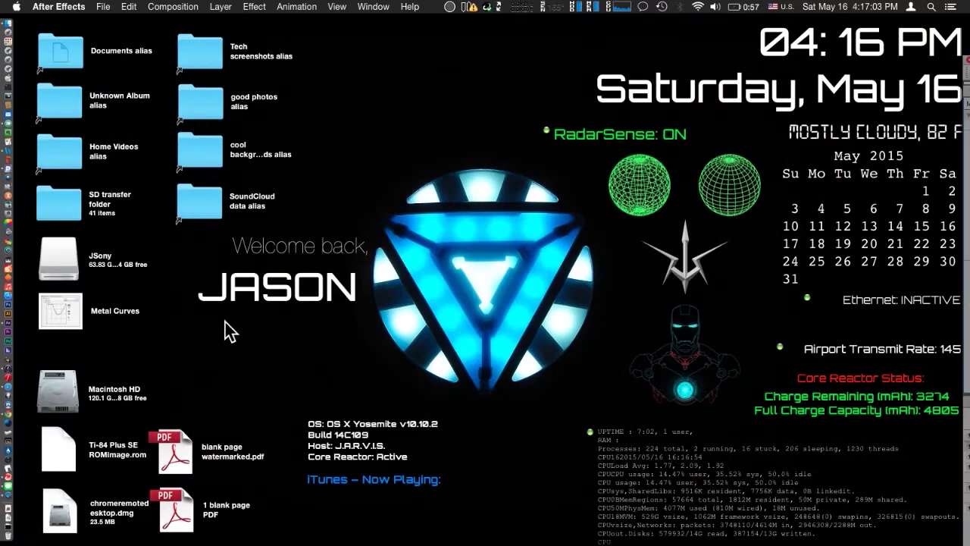
pyautogui.doubleClick(67, 315)
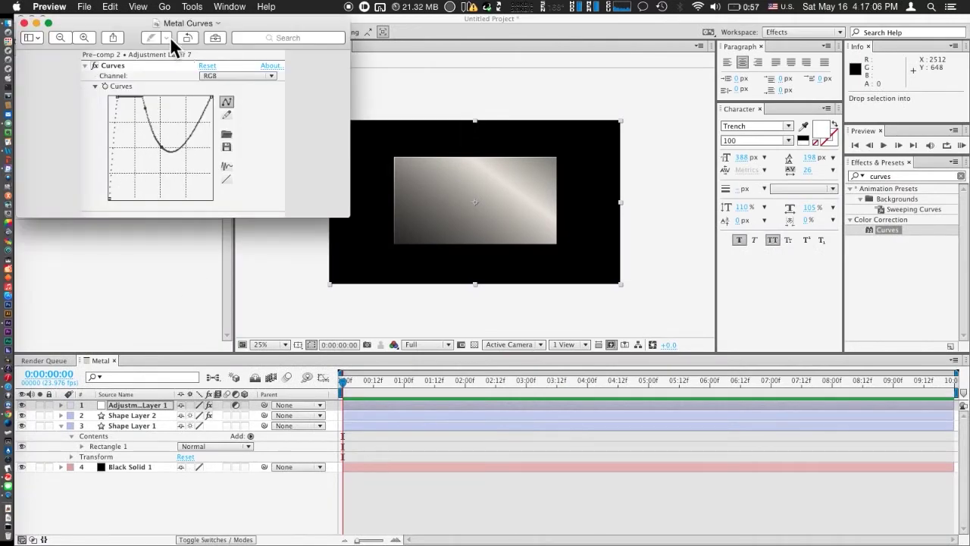
pyautogui.moveTo(125, 26); pyautogui.dragTo(965, 164)
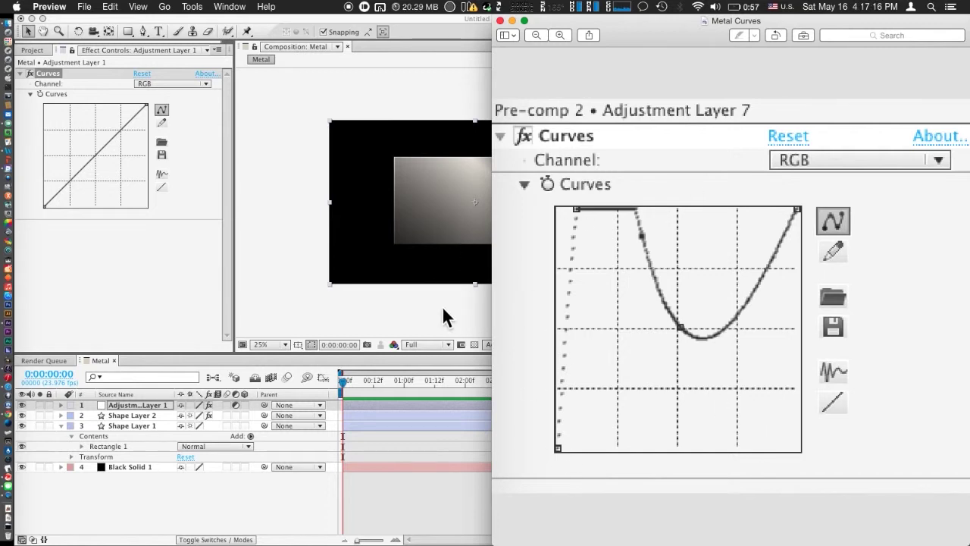
pyautogui.click(402, 21)
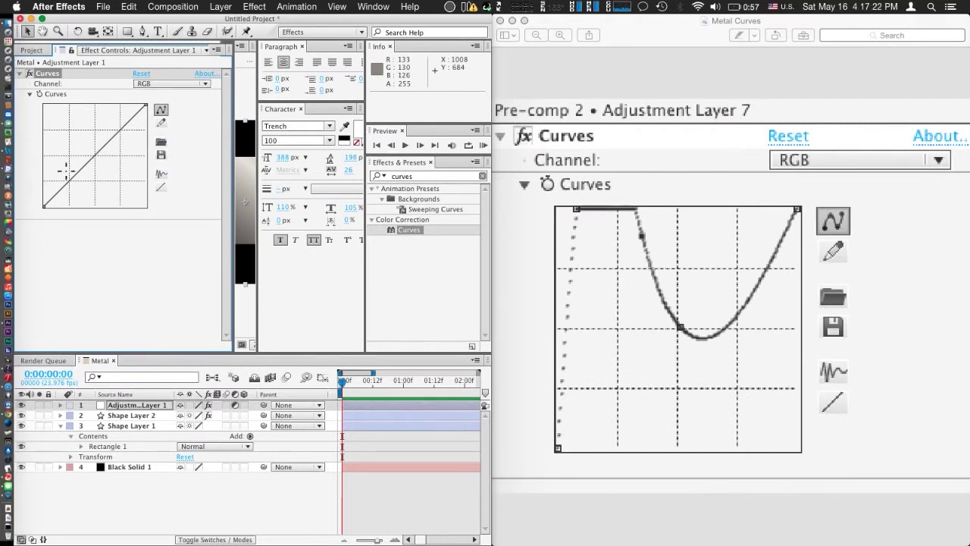
# Reshape the Curves into the reference's deep dip, then maximise the After Effects window
pyautogui.moveTo(72, 172); pyautogui.dragTo(58, 106)
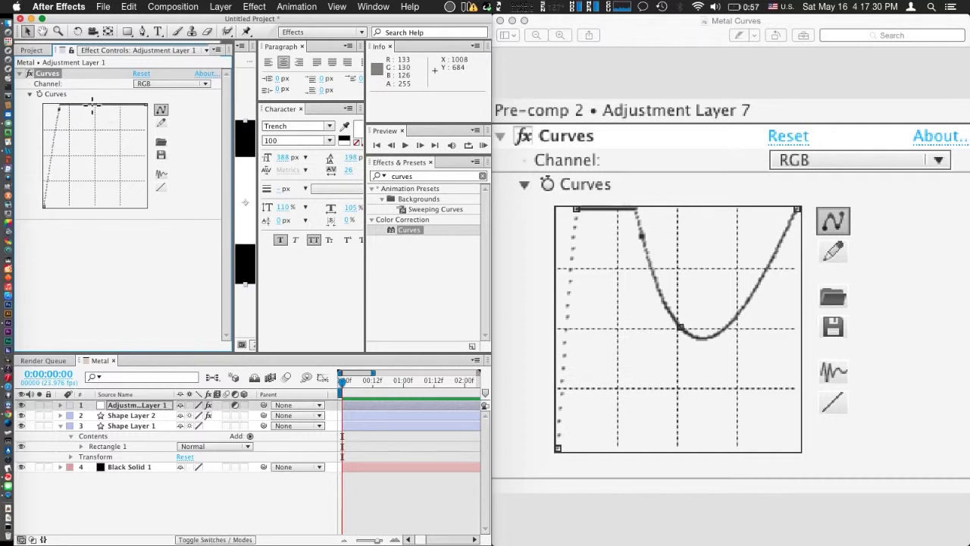
pyautogui.moveTo(92, 102); pyautogui.dragTo(88, 144)
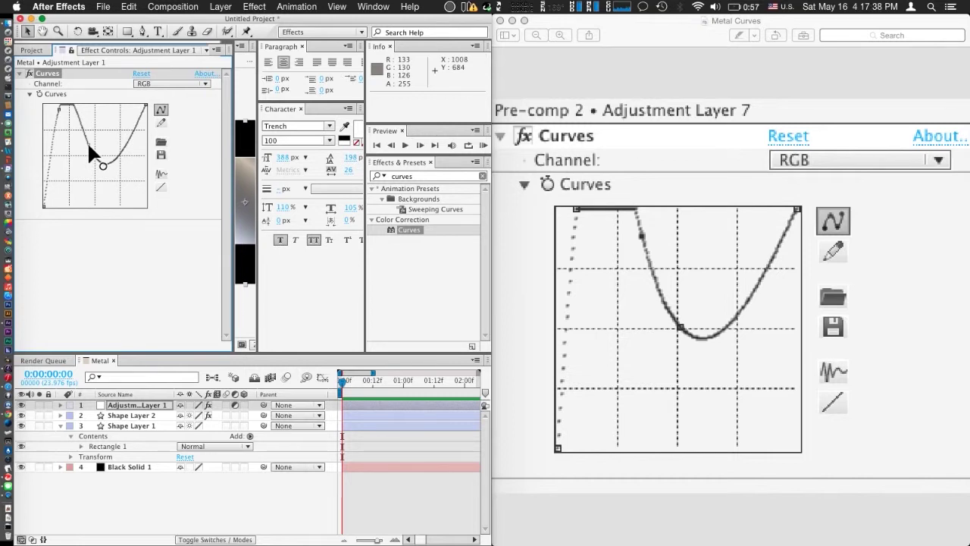
pyautogui.moveTo(87, 141)
pyautogui.mouseDown()
pyautogui.moveTo(74, 113)
pyautogui.moveTo(83, 99)
pyautogui.mouseUp()
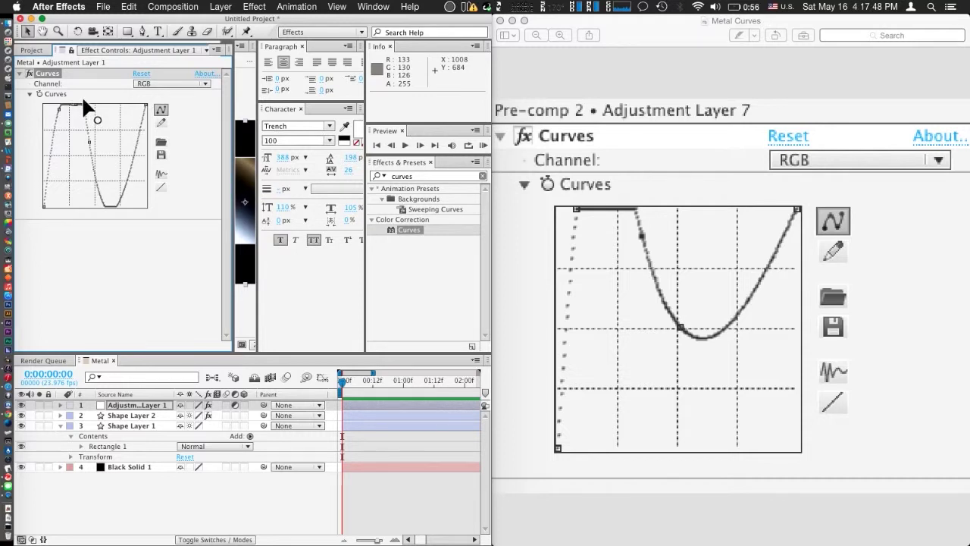
pyautogui.moveTo(104, 200); pyautogui.dragTo(103, 166)
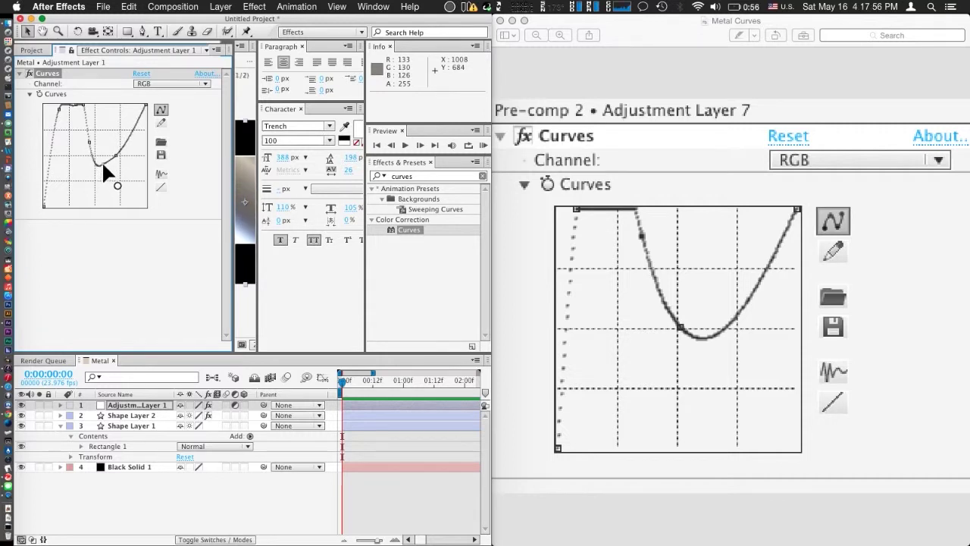
pyautogui.moveTo(106, 159); pyautogui.dragTo(97, 160)
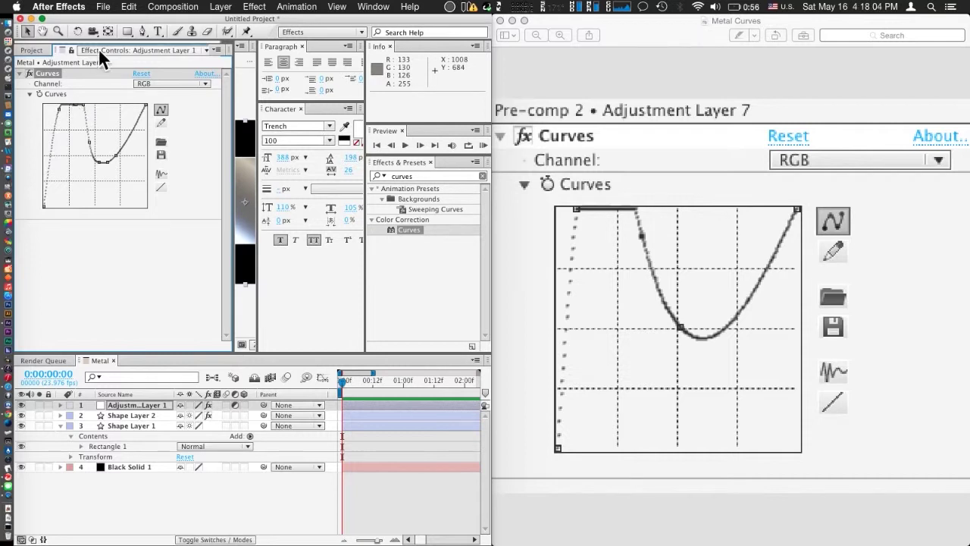
pyautogui.doubleClick(189, 18)
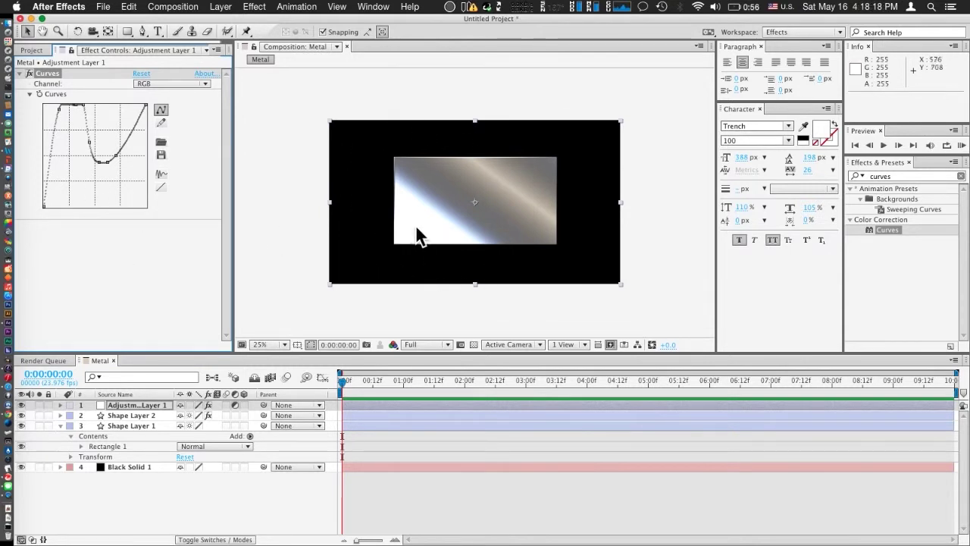
pyautogui.click(670, 263)
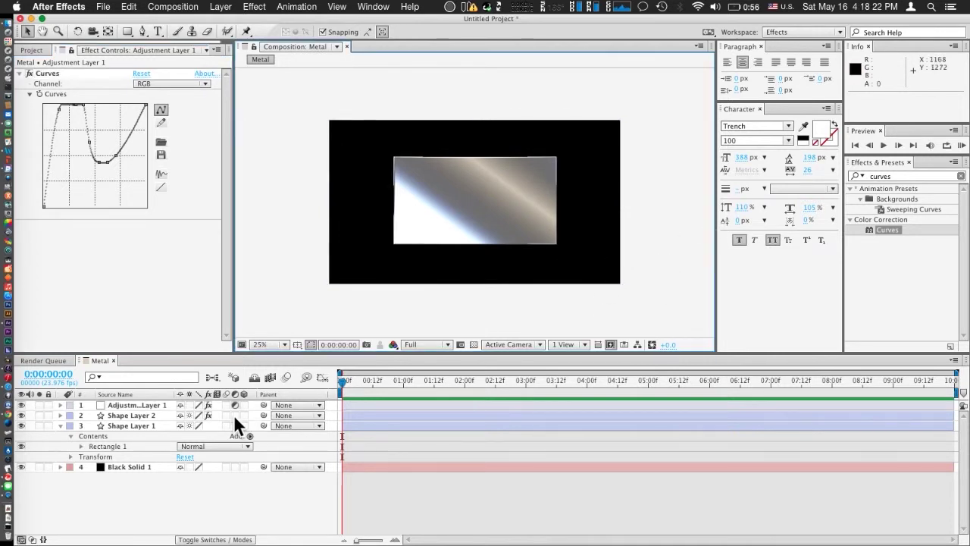
# Add Adjustment Layer 2 on top of Adjustment Layer 1
pyautogui.click(138, 405)
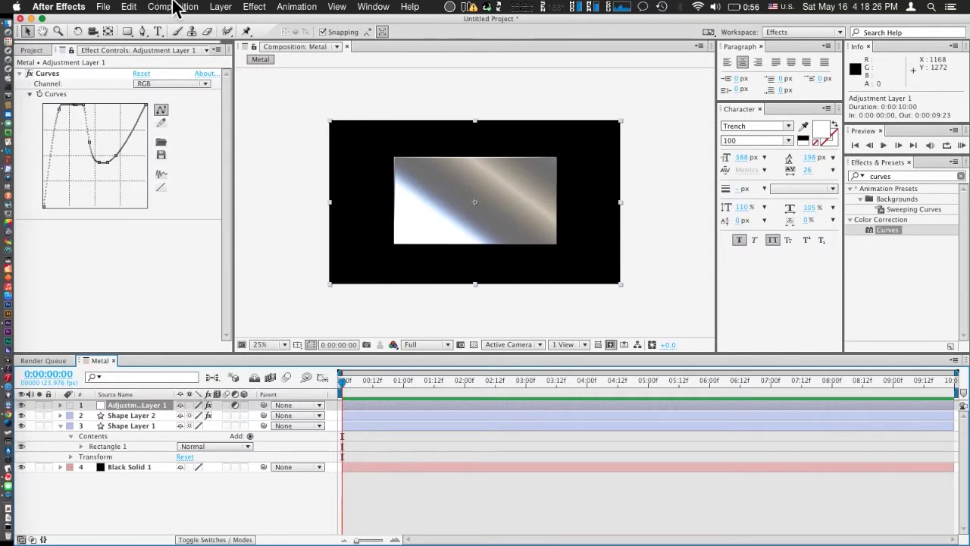
pyautogui.click(220, 7)
pyautogui.moveTo(227, 22)
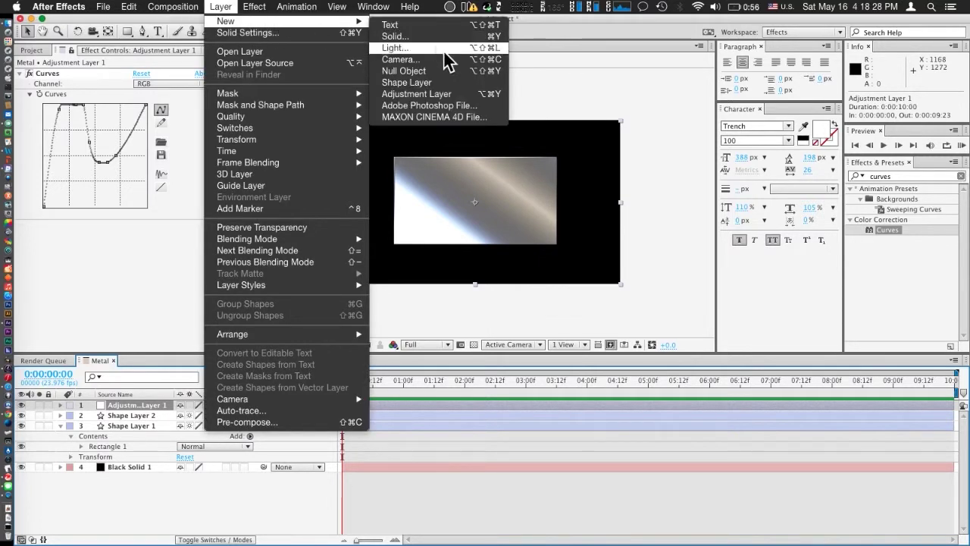
pyautogui.click(469, 93)
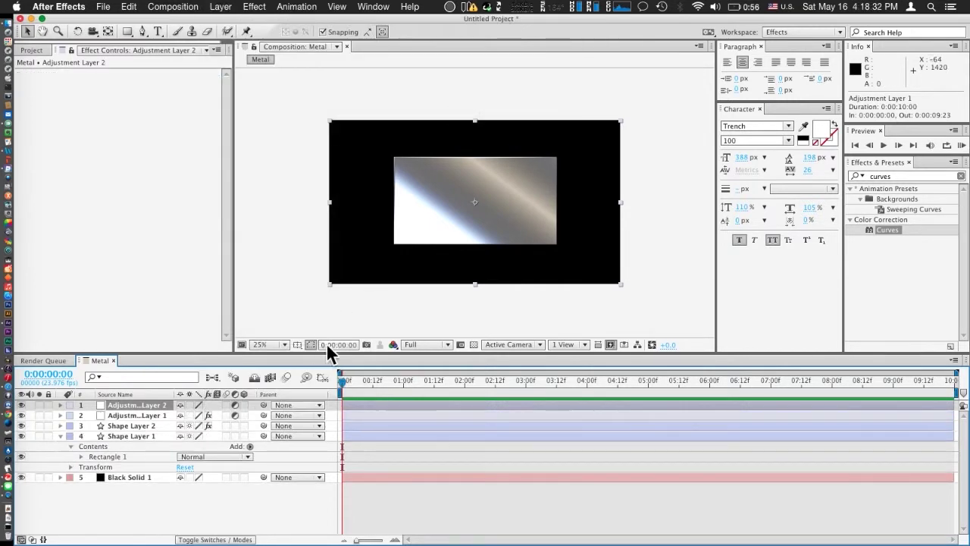
# Apply Glow to Adjustment Layer 2 and raise its threshold to 87.5%
pyautogui.click(905, 174)
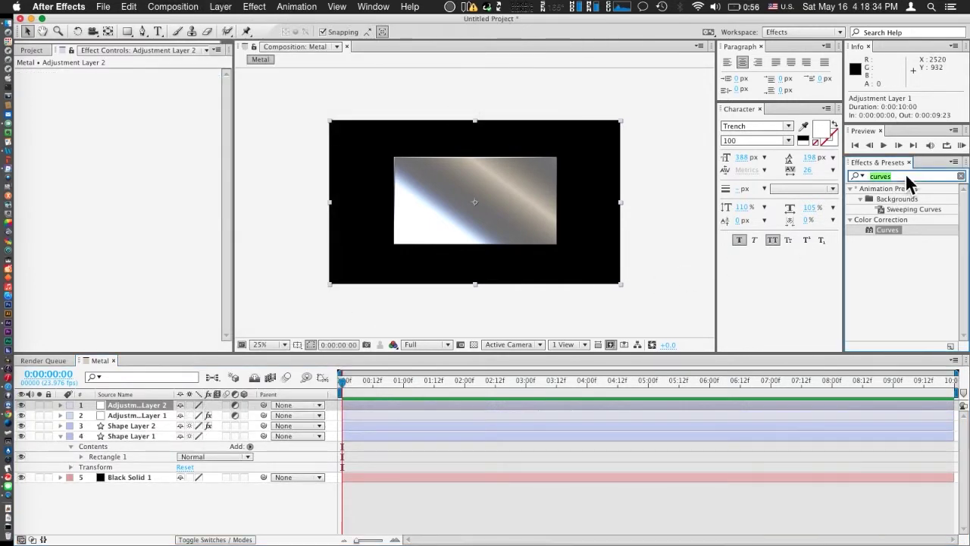
pyautogui.write('glow')
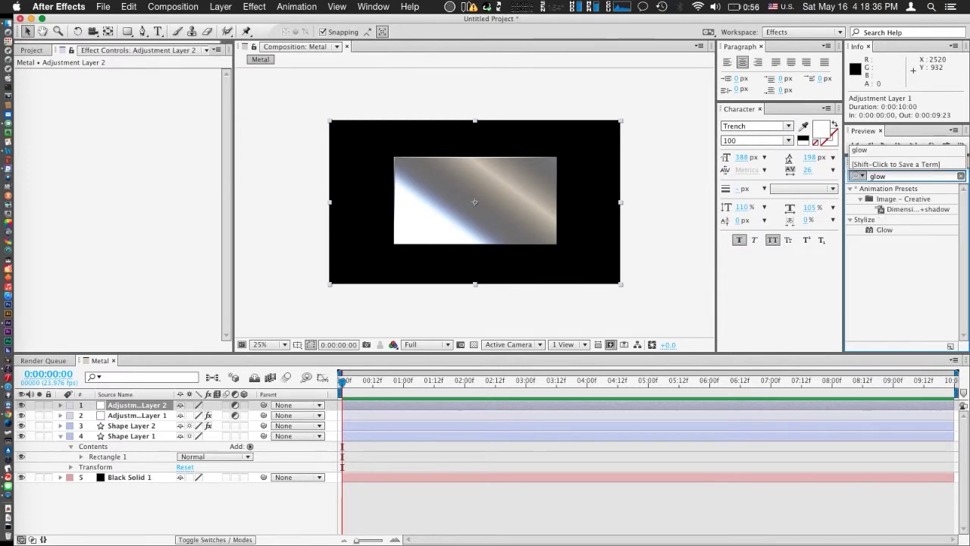
pyautogui.click(896, 226)
pyautogui.click(891, 229)
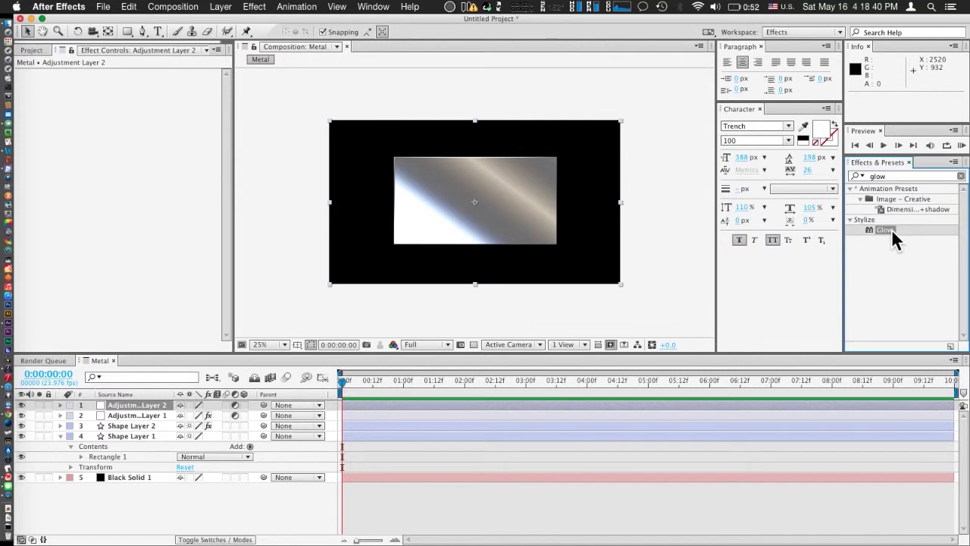
pyautogui.moveTo(741, 225); pyautogui.dragTo(62, 113)
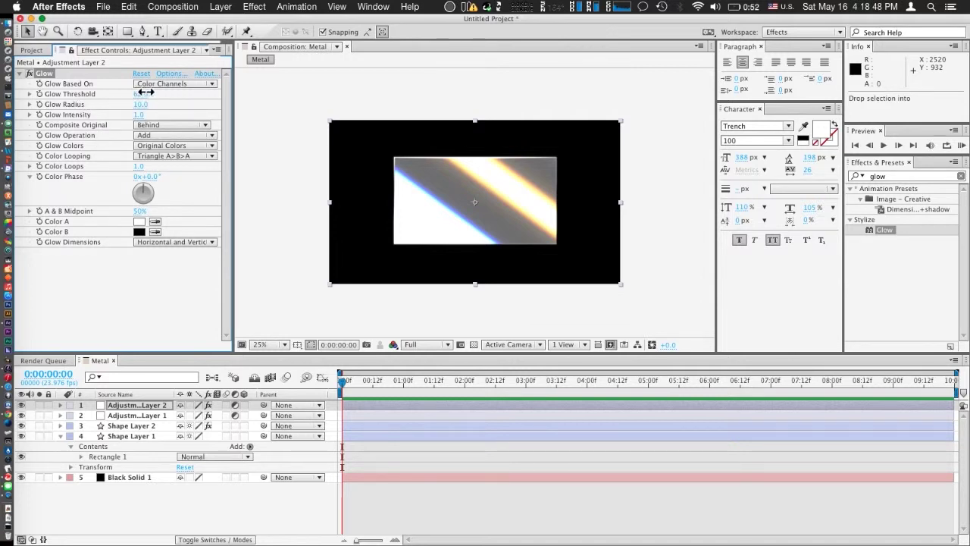
pyautogui.moveTo(145, 92)
pyautogui.mouseDown()
pyautogui.moveTo(194, 95)
pyautogui.moveTo(167, 91)
pyautogui.moveTo(179, 90)
pyautogui.mouseUp()
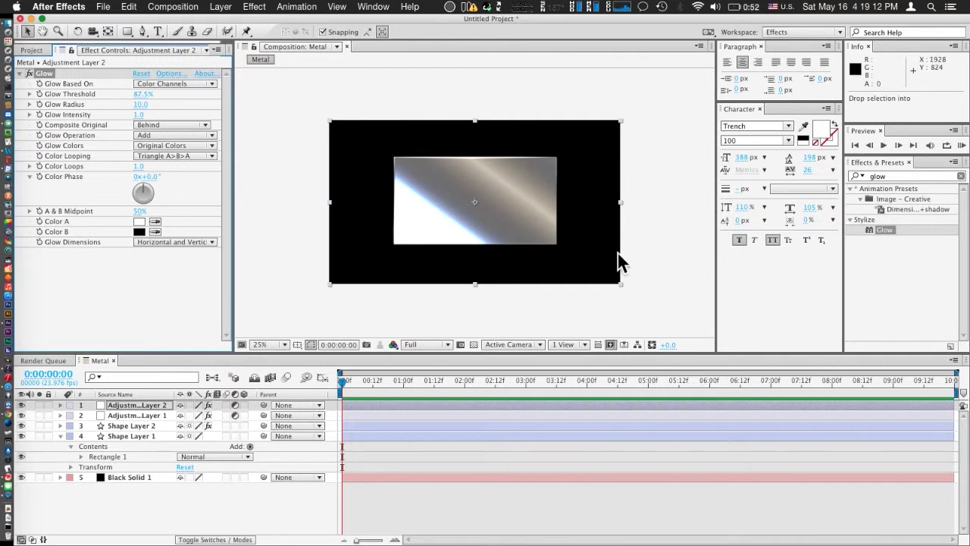
# Deselect Adjustment Layer 2, leaving its Glow Threshold at 87.5%
pyautogui.click(646, 224)
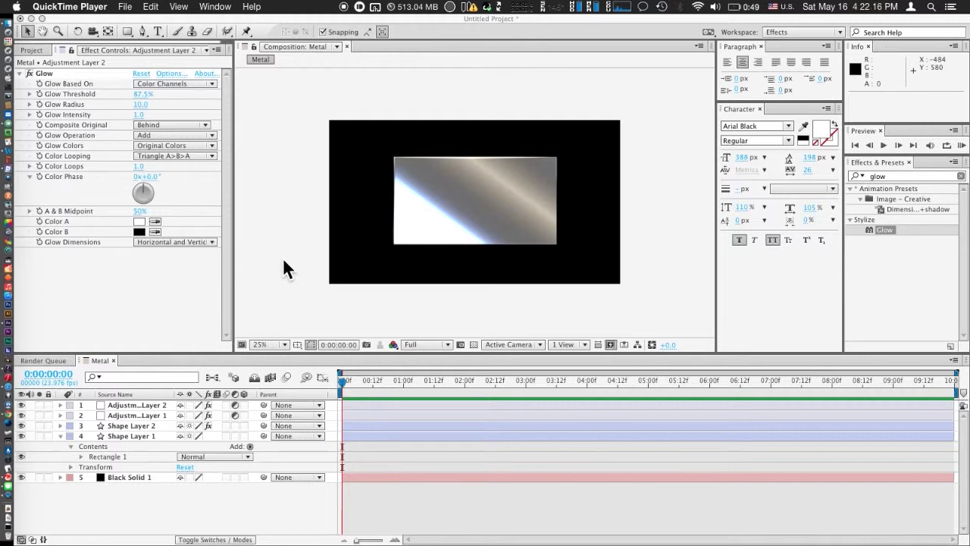
pyautogui.click(283, 257)
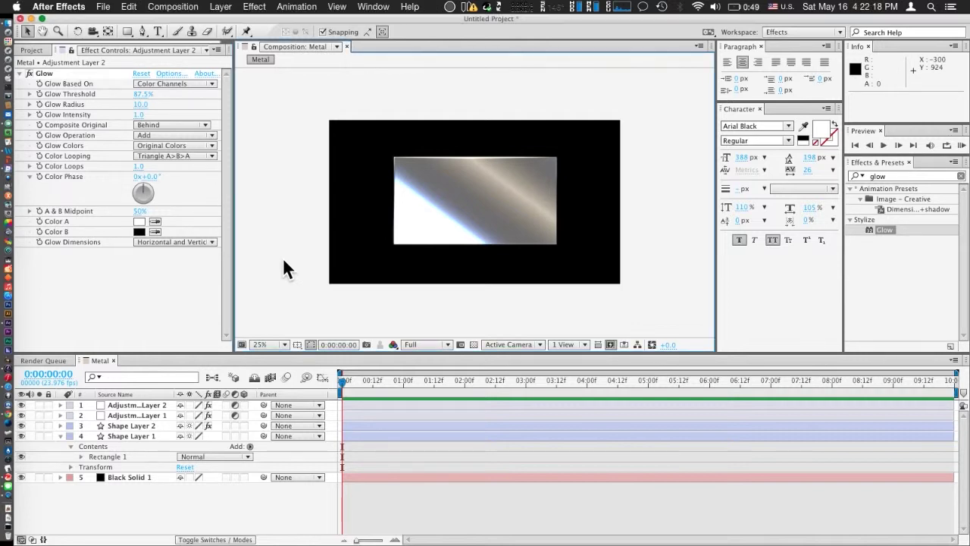
# Create a new composition named METAL TEXT (1920×1080, 23.976 fps, black)
pyautogui.press('super+n')
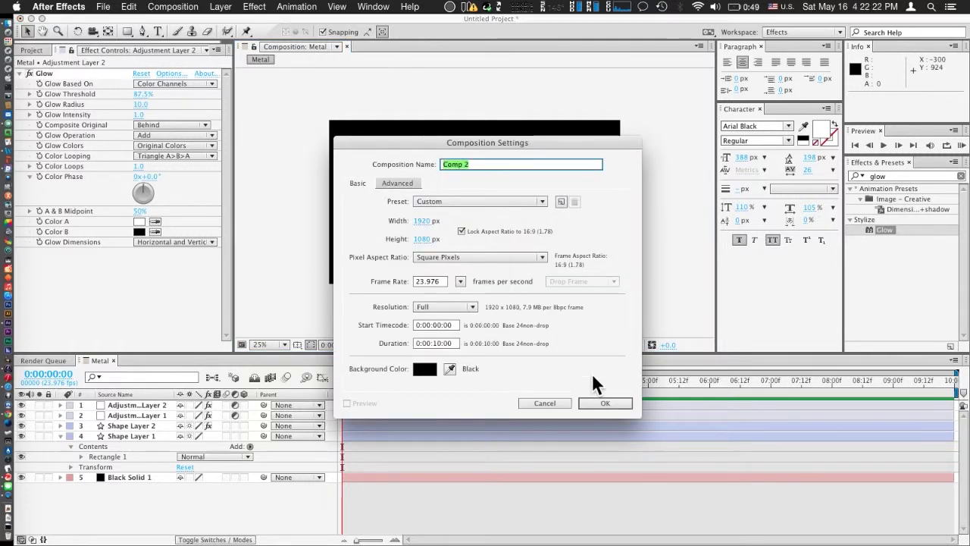
pyautogui.write('METAL TEXT')
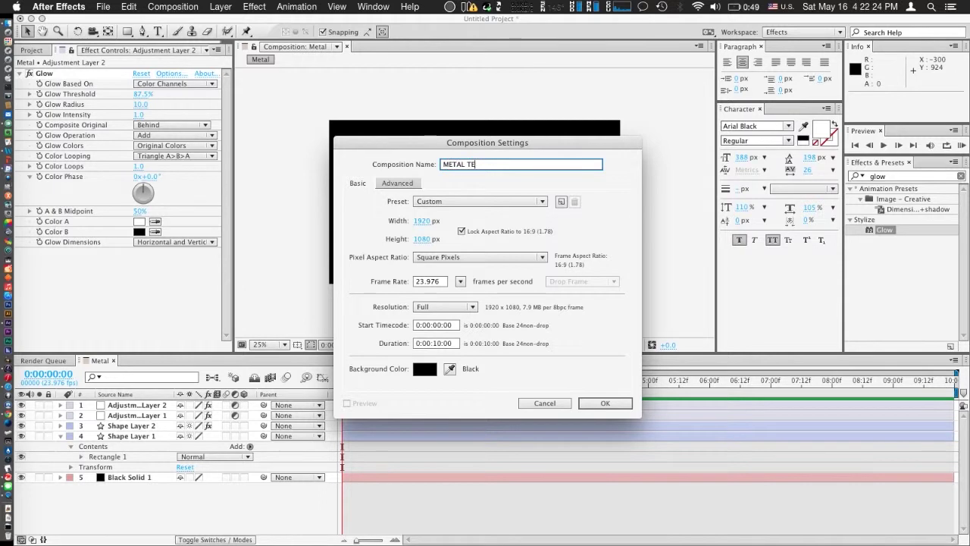
pyautogui.click(616, 404)
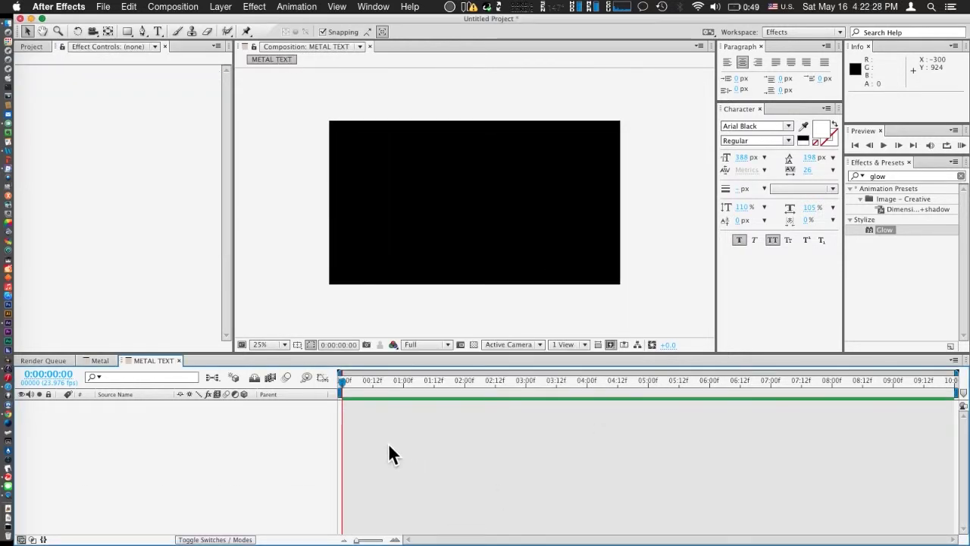
# Add a text layer reading METAL in white Arial Black to the METAL TEXT comp
pyautogui.click(287, 163)
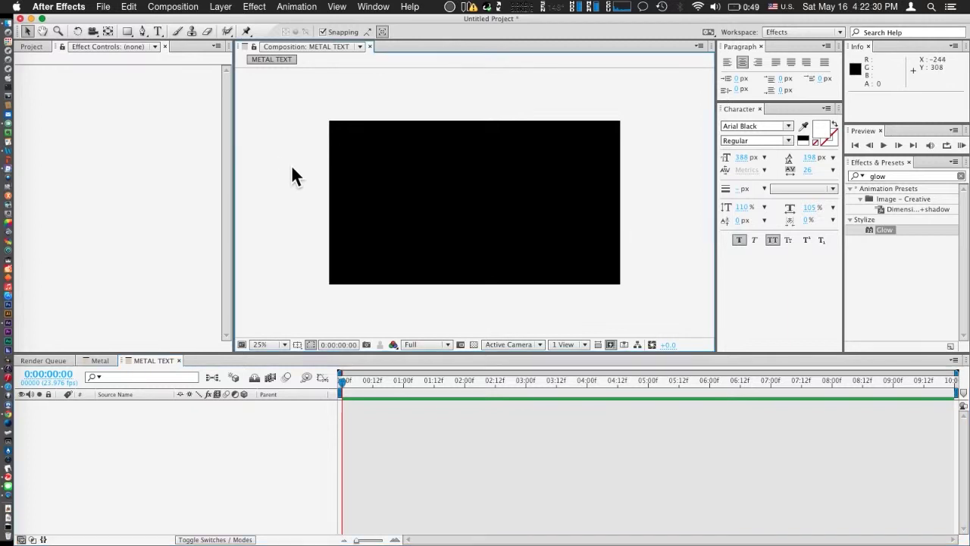
pyautogui.click(159, 31)
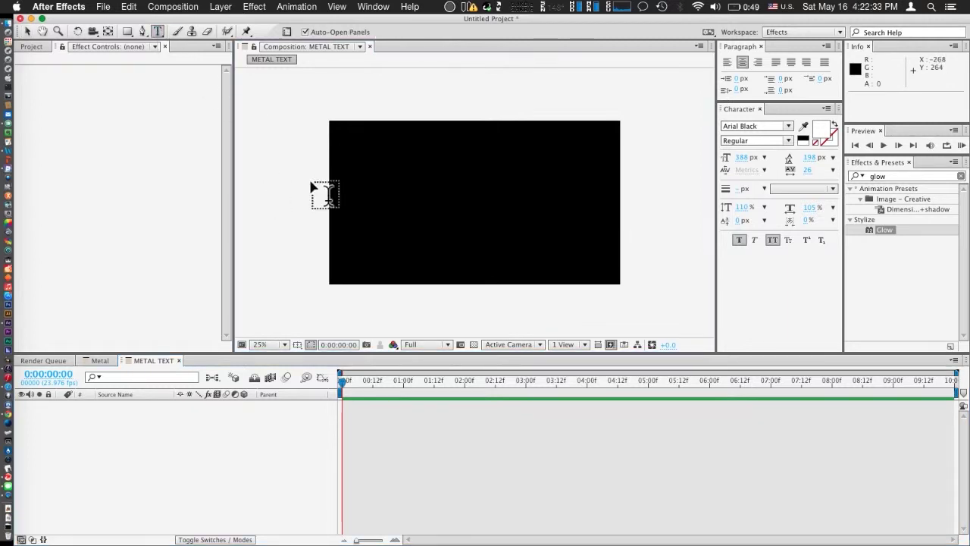
pyautogui.click(373, 180)
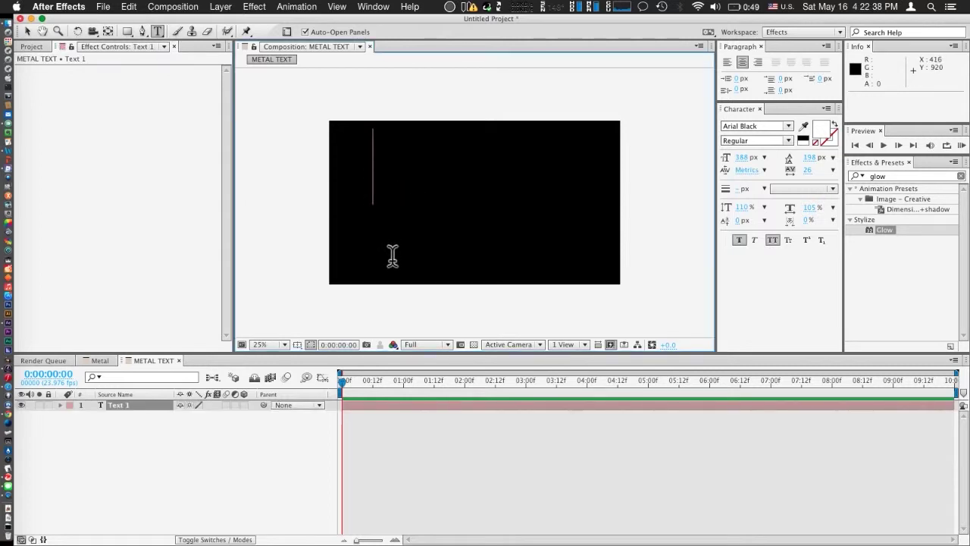
pyautogui.write('METAL')
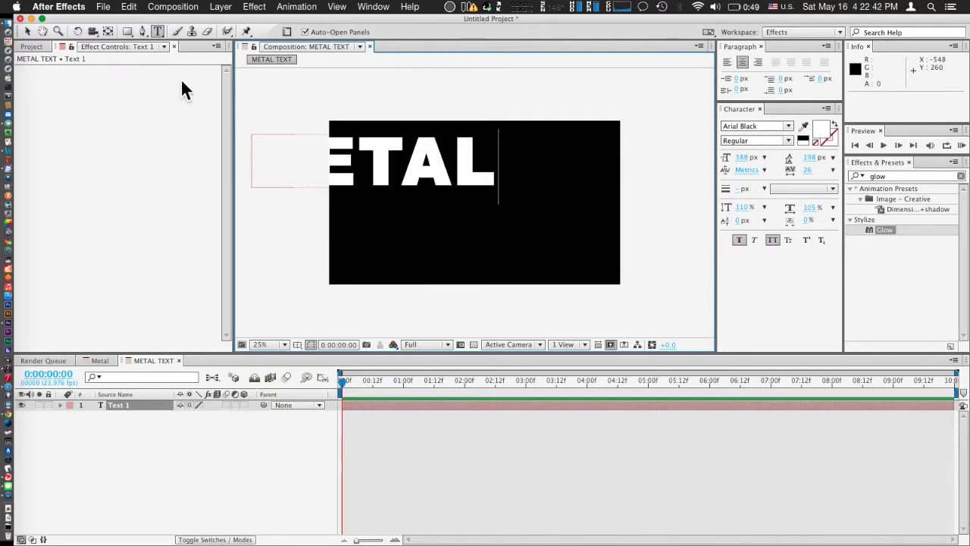
# Move the METAL text to the centre of the frame and deselect it
pyautogui.click(24, 26)
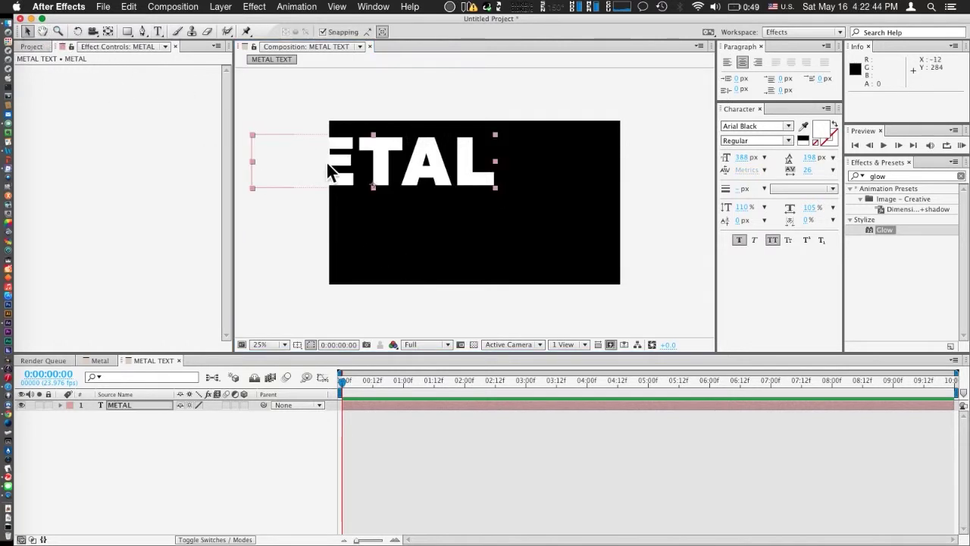
pyautogui.moveTo(373, 161); pyautogui.dragTo(480, 207)
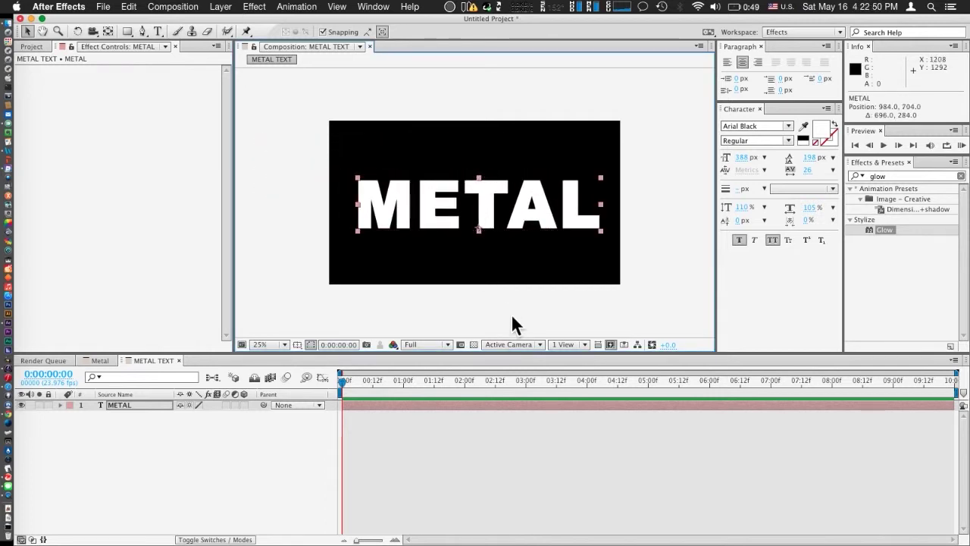
pyautogui.click(511, 264)
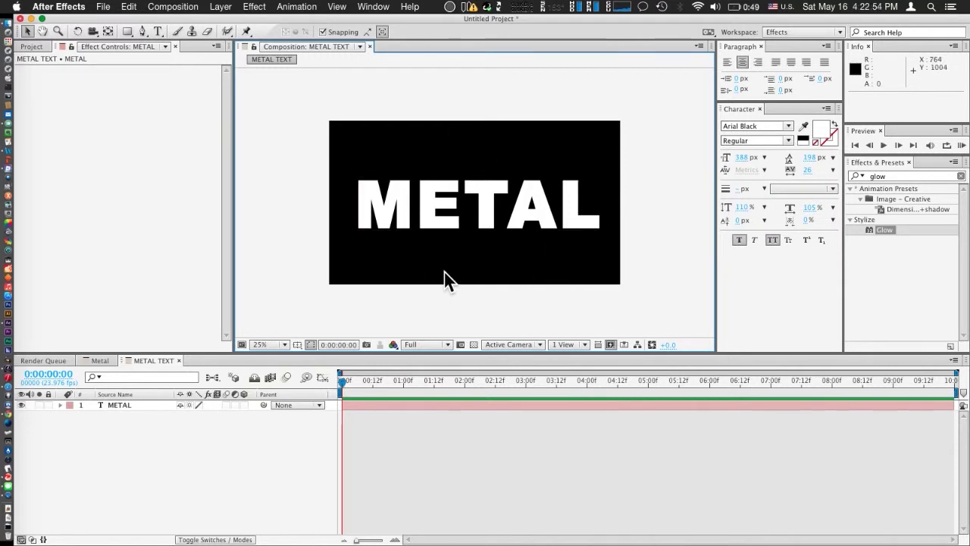
# Duplicate the METAL layer and copy Tint and CC Light Sweep from Shape Layer 2 in Metal
pyautogui.click(135, 404)
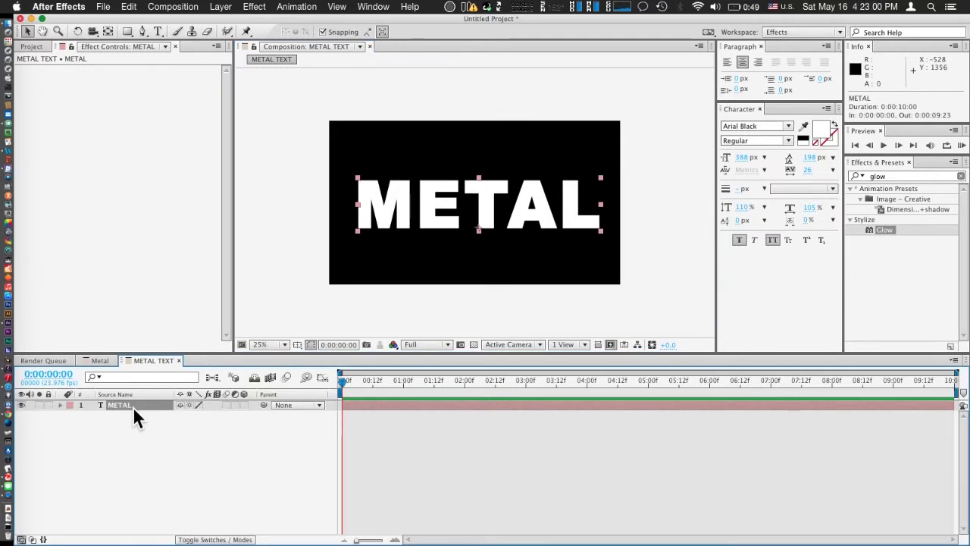
pyautogui.press('super+d')
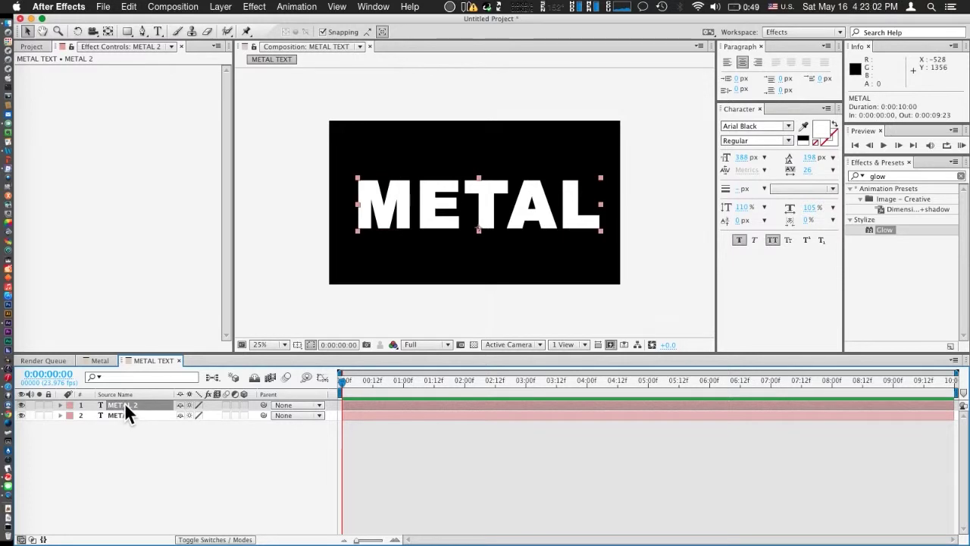
pyautogui.click(94, 357)
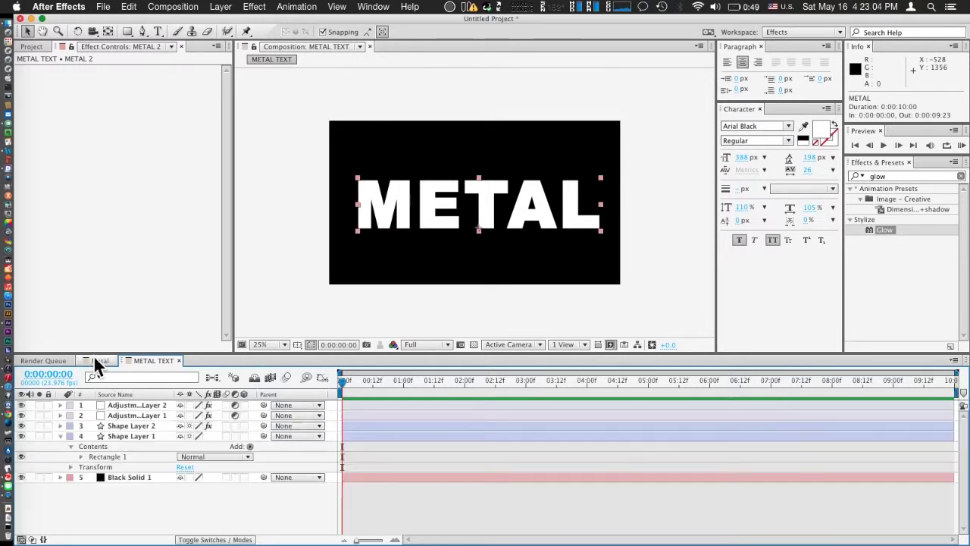
pyautogui.click(128, 421)
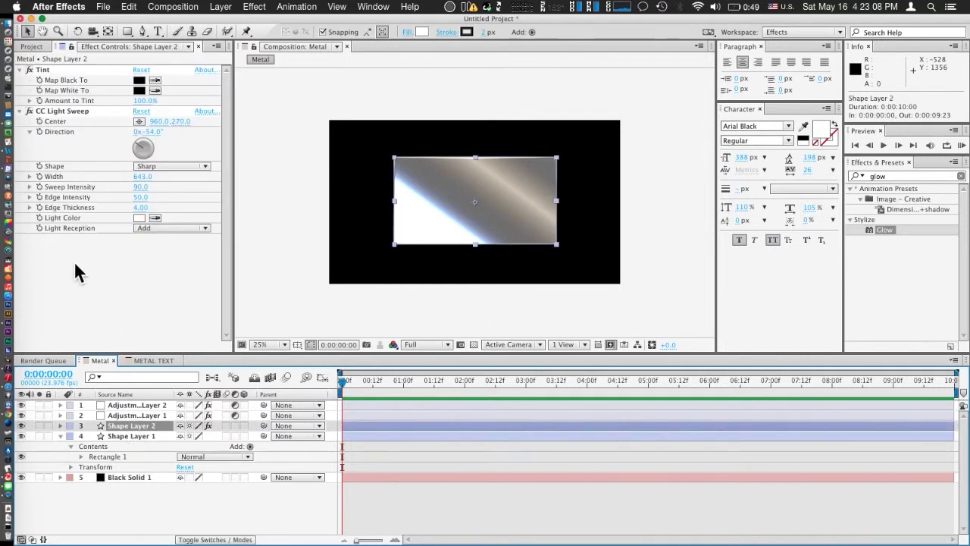
pyautogui.click(48, 66)
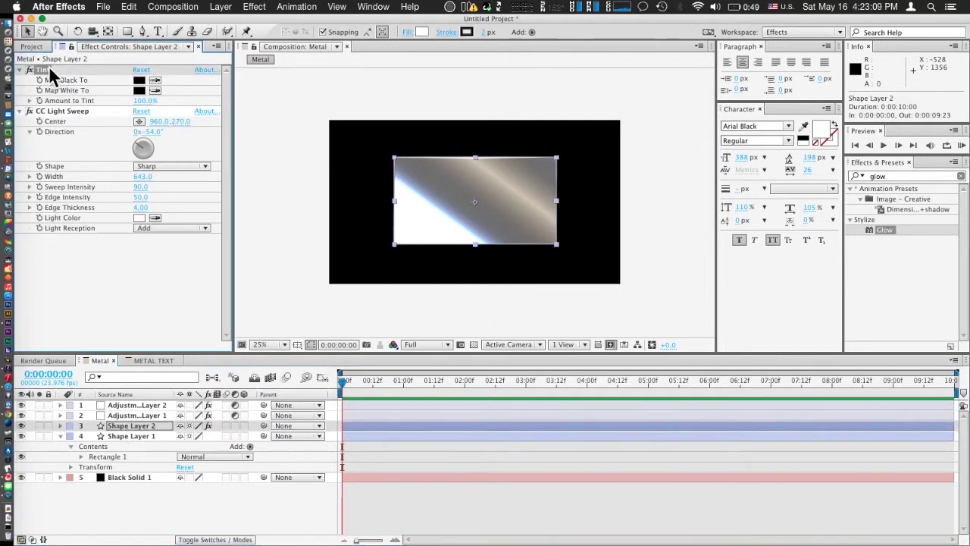
pyautogui.click(56, 111)
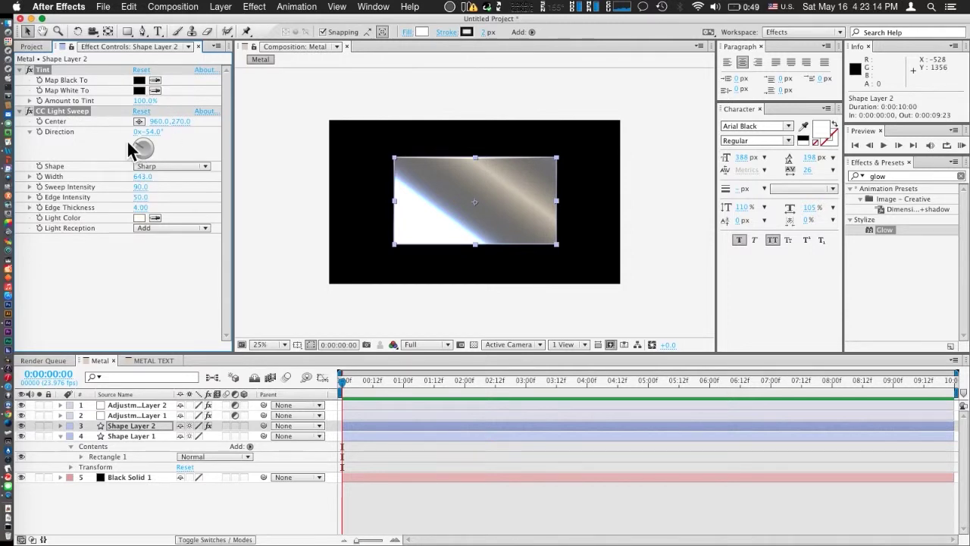
# Paste the Tint and CC Light Sweep effects onto the METAL 2 layer
pyautogui.click(139, 360)
pyautogui.click(113, 407)
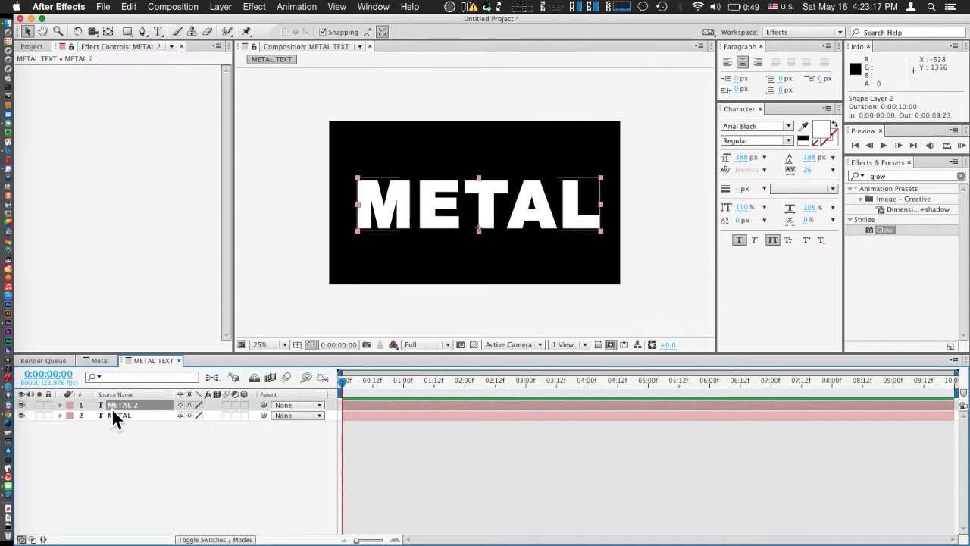
pyautogui.click(105, 196)
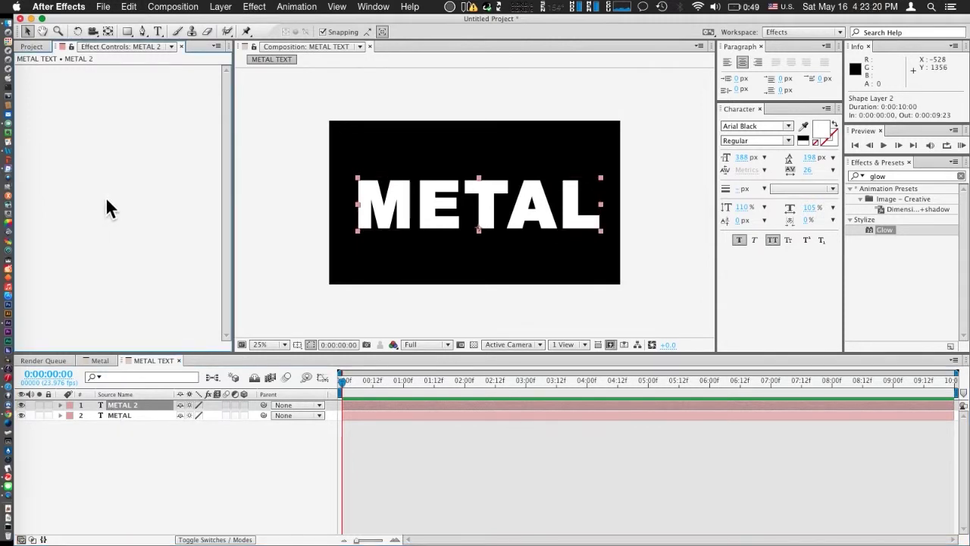
pyautogui.press('super+v')
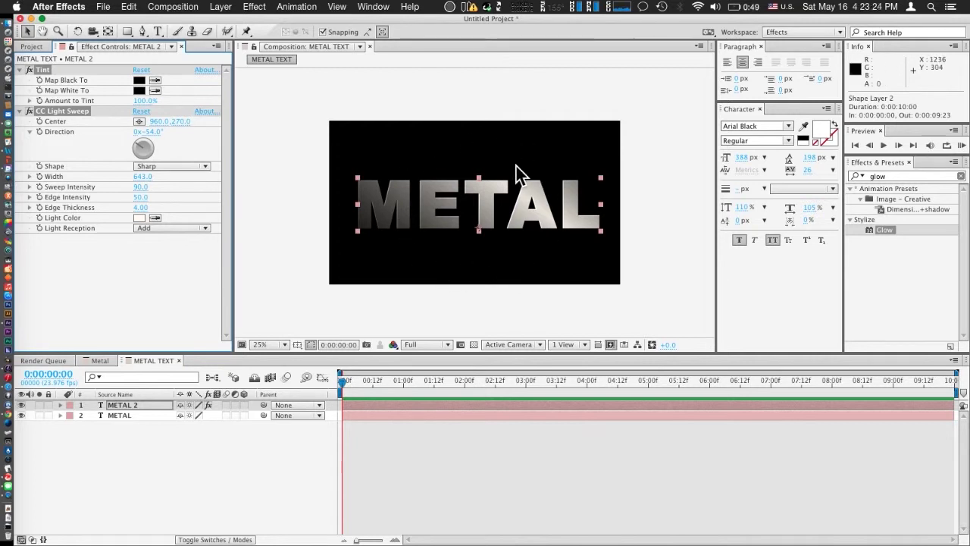
# Add two new adjustment layers, Adjustment Layer 3 and Adjustment Layer 4, above the METAL text
pyautogui.click(407, 308)
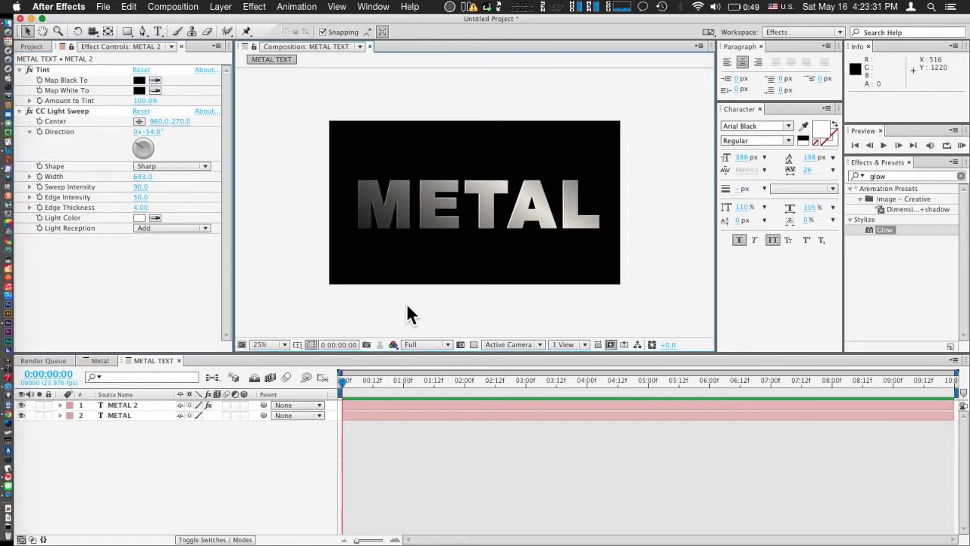
pyautogui.click(219, 7)
pyautogui.moveTo(231, 22)
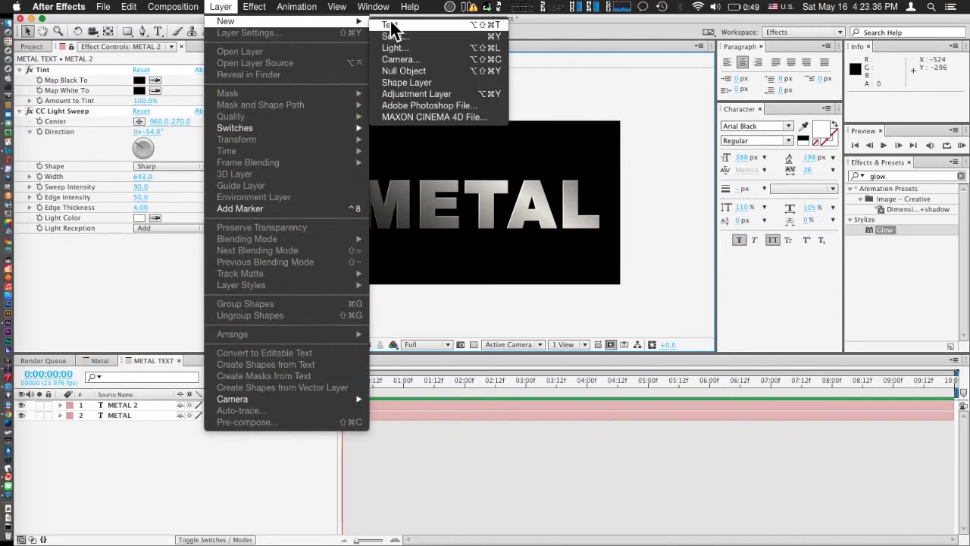
pyautogui.click(470, 95)
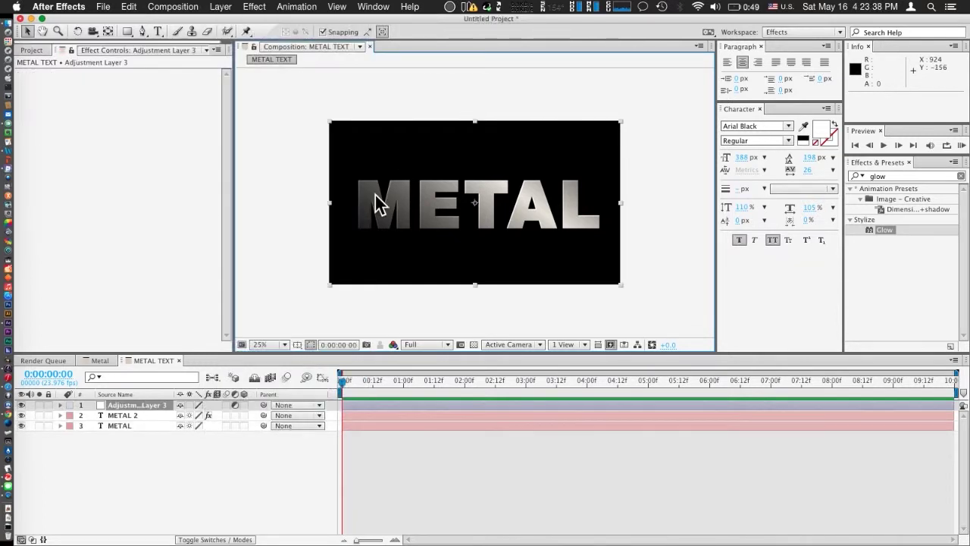
pyautogui.click(219, 7)
pyautogui.moveTo(237, 24)
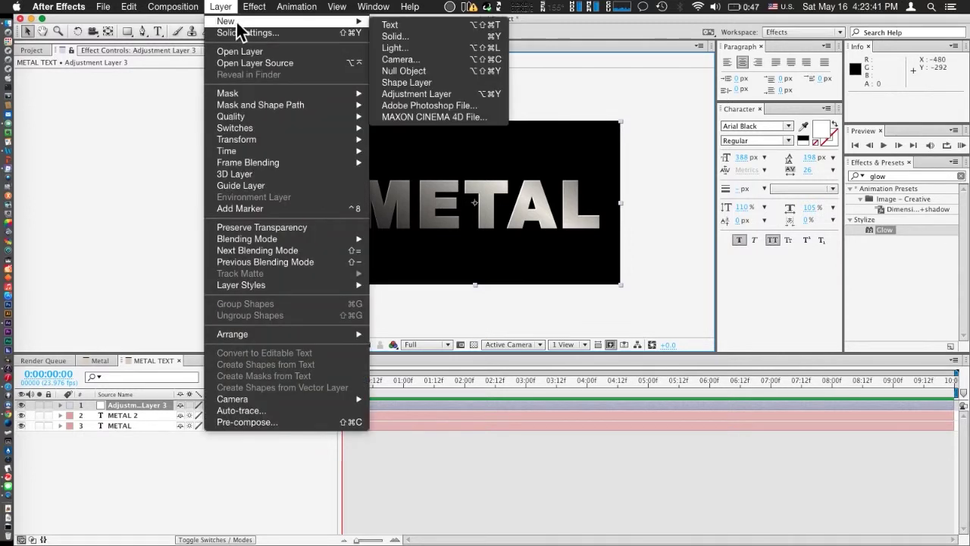
pyautogui.click(464, 93)
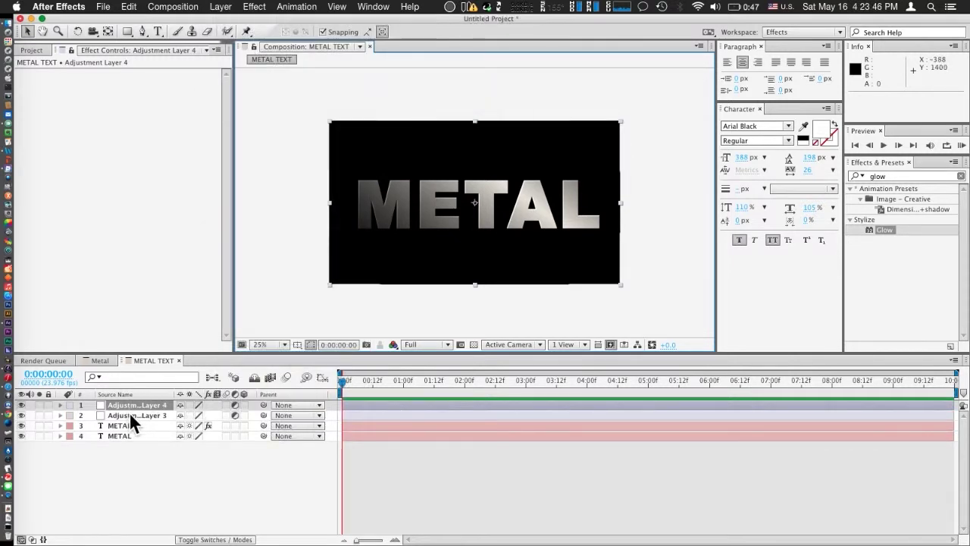
pyautogui.click(128, 414)
# Copy Curves from Adjustment Layer 1 in Metal and paste it onto Adjustment Layer 3
pyautogui.click(94, 361)
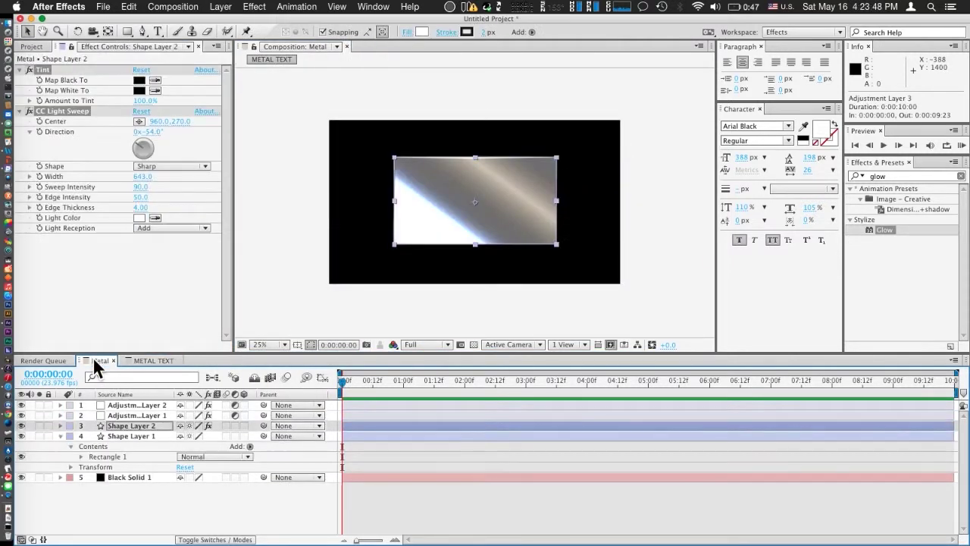
pyautogui.click(162, 520)
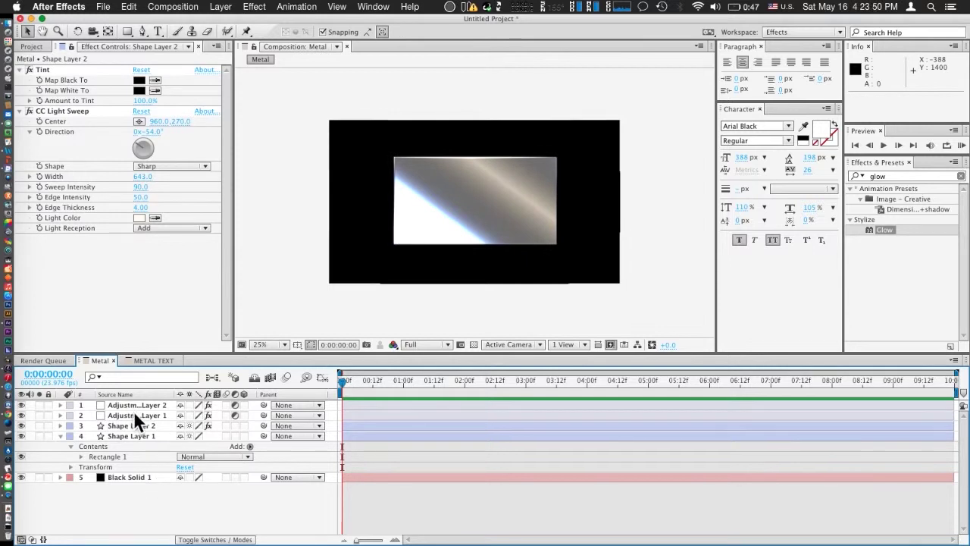
pyautogui.click(133, 411)
pyautogui.click(56, 72)
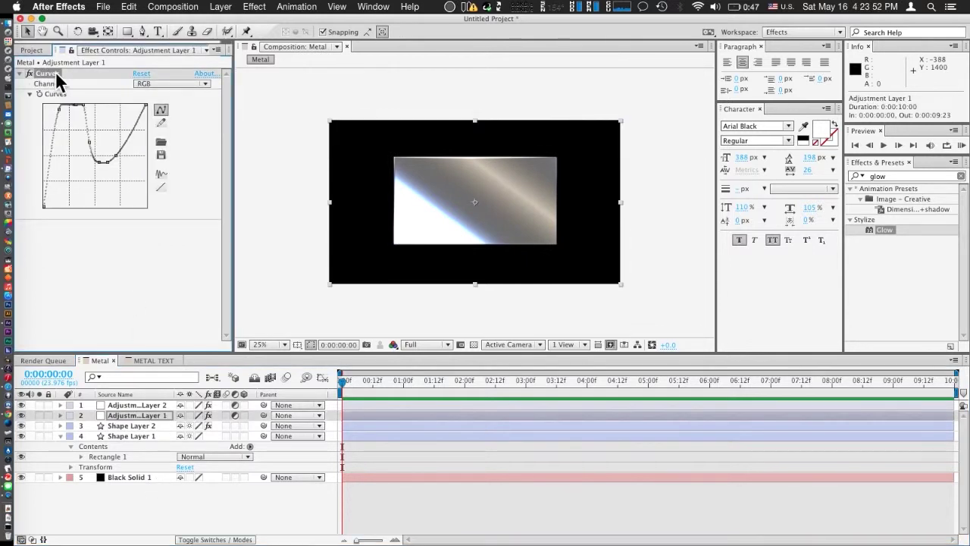
pyautogui.click(154, 361)
pyautogui.click(108, 144)
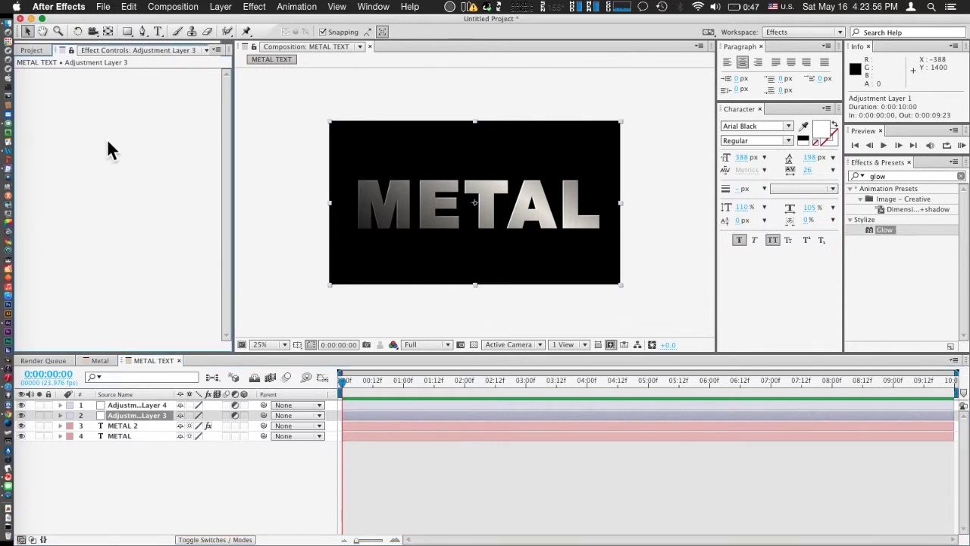
pyautogui.press('super+v')
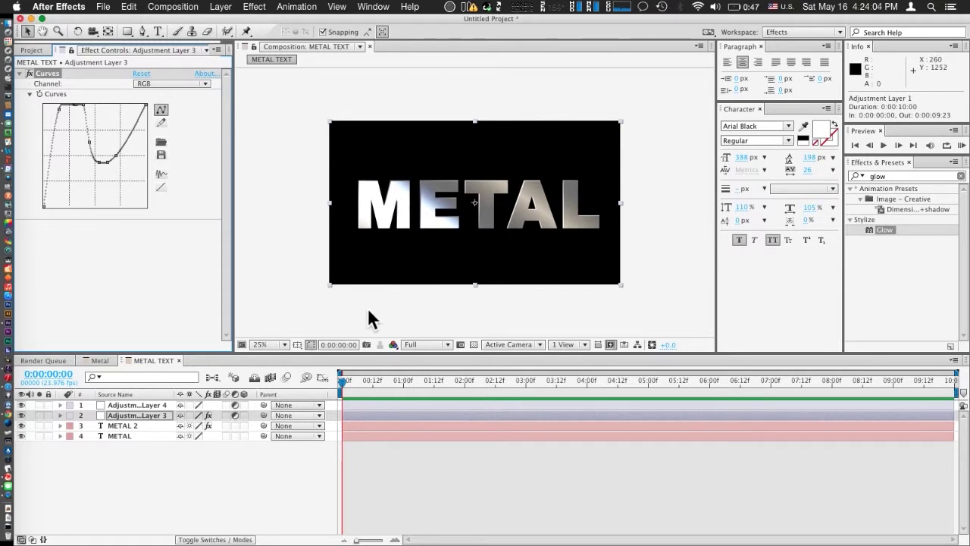
# Copy Glow from Adjustment Layer 2 in Metal onto Adjustment Layer 4
pyautogui.click(102, 359)
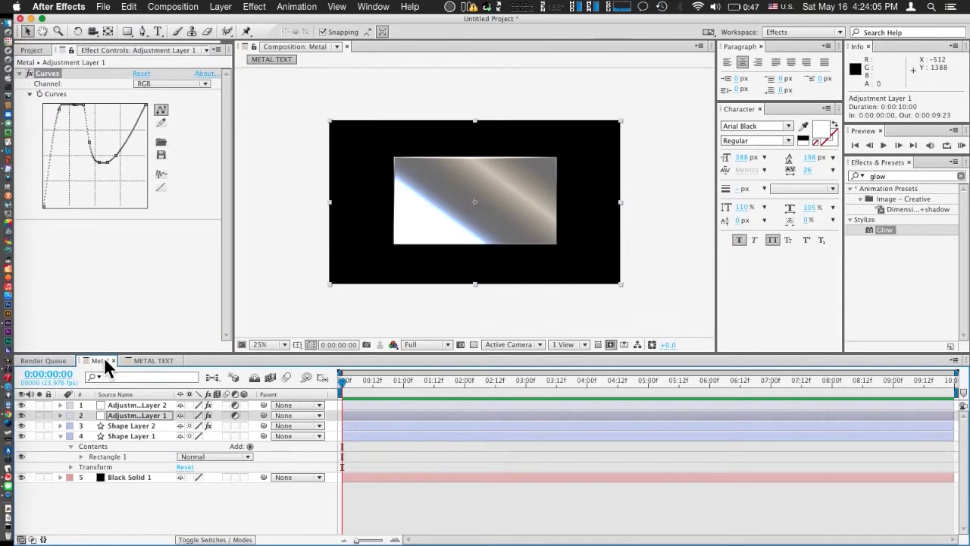
pyautogui.click(130, 403)
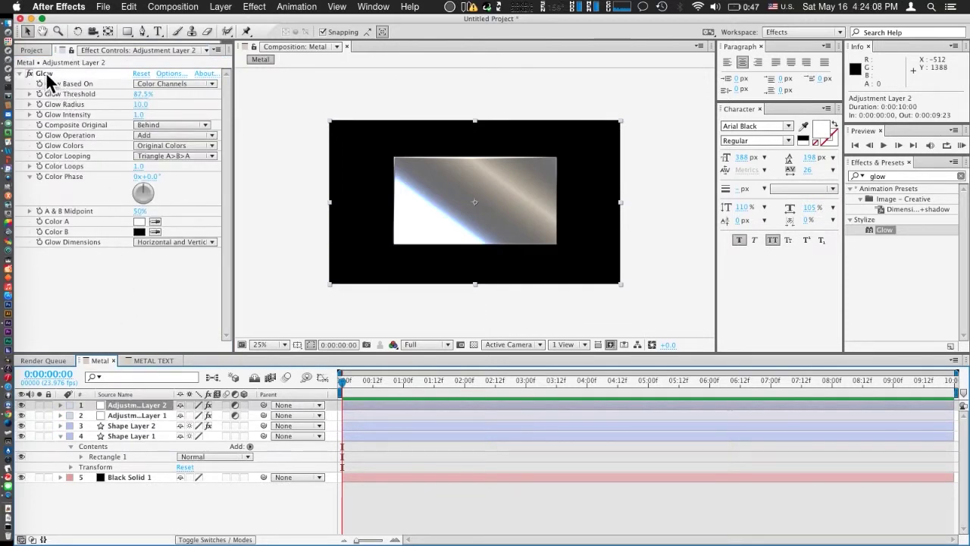
pyautogui.click(43, 72)
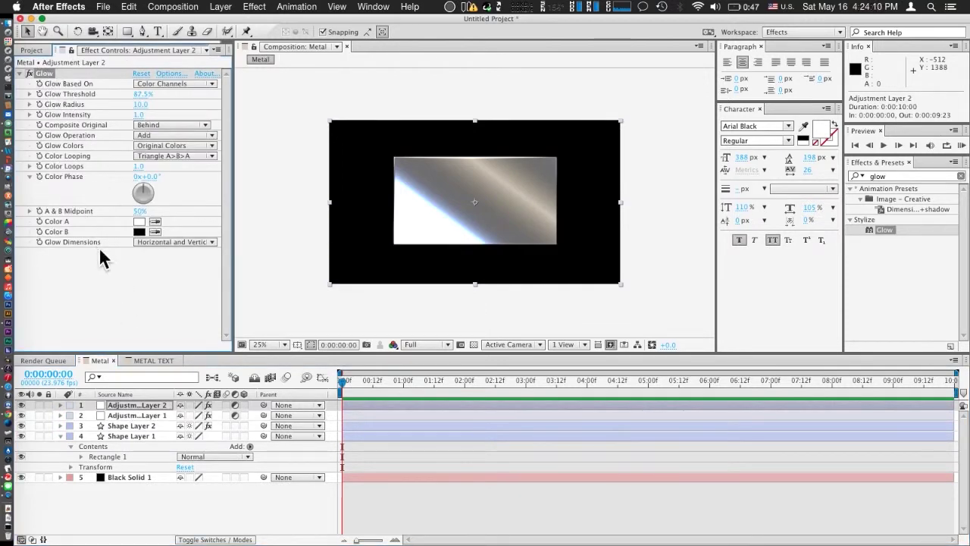
pyautogui.click(152, 360)
pyautogui.click(122, 405)
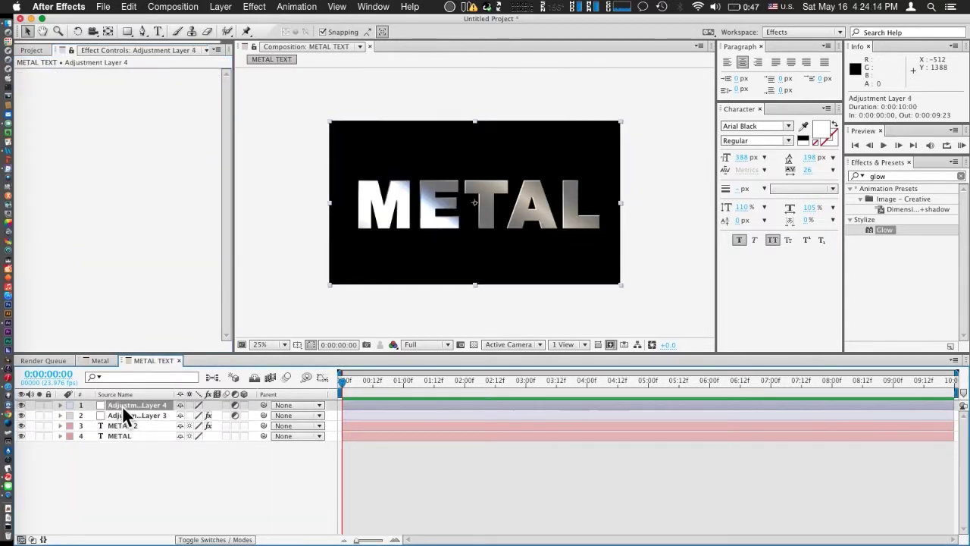
pyautogui.moveTo(100, 189); pyautogui.dragTo(119, 229)
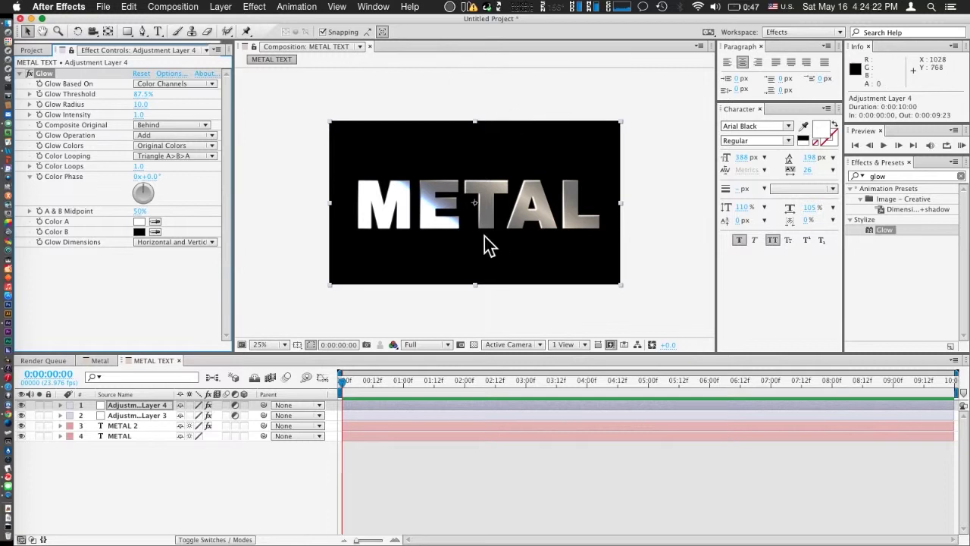
pyautogui.click(676, 224)
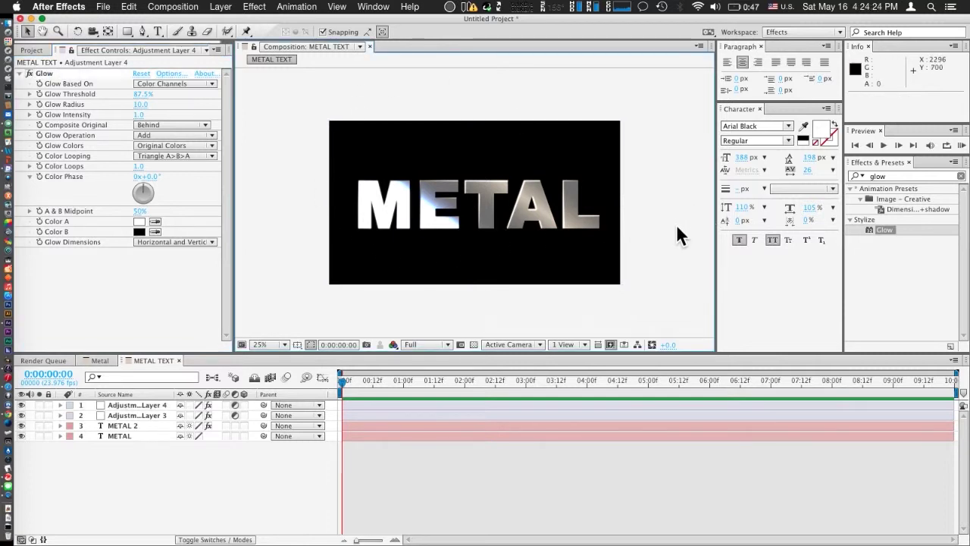